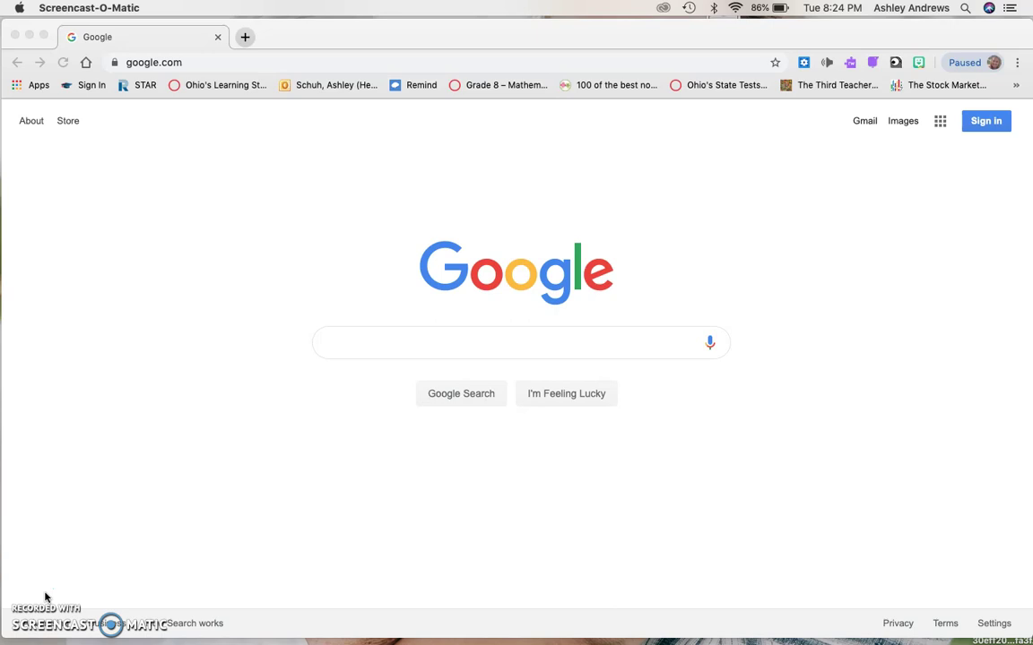
Search Google for 'weebly login' and go to the Weebly login page.
left_click(206, 64)
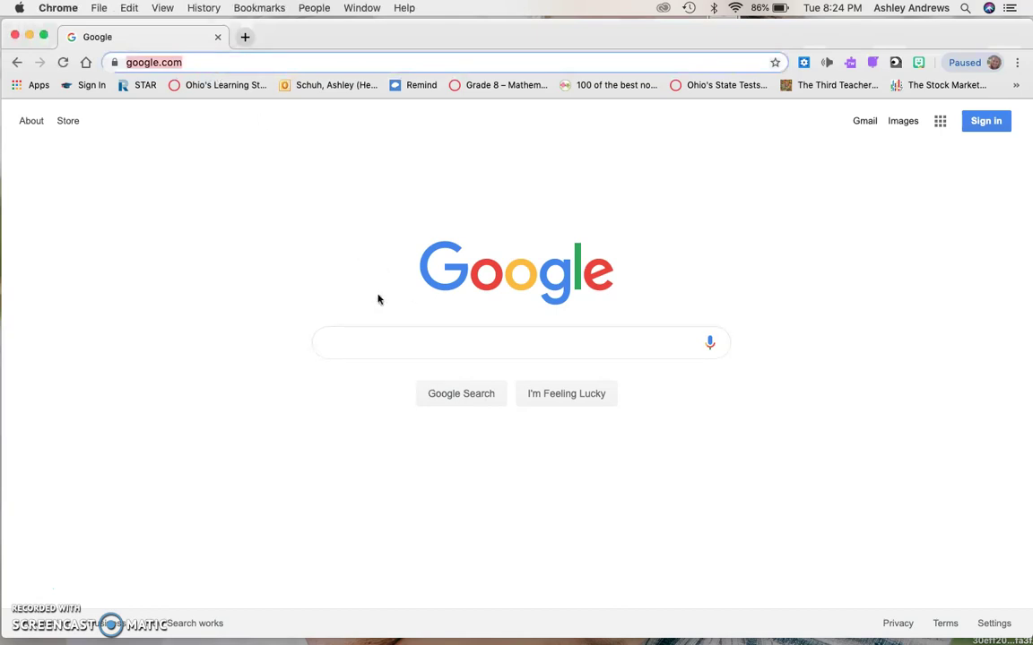
left_click(438, 334)
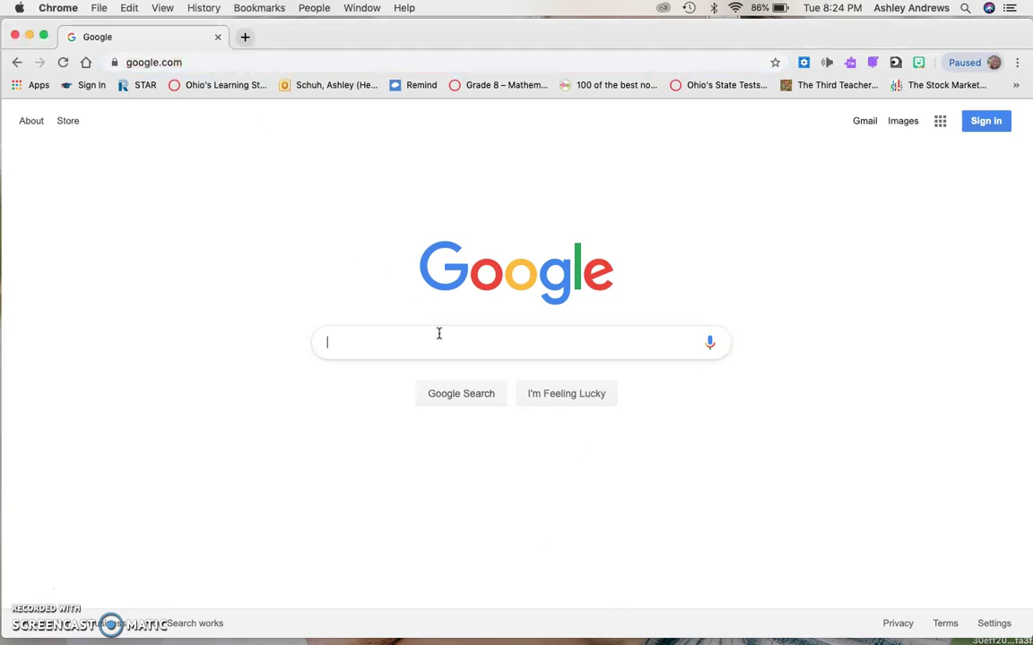
type("we")
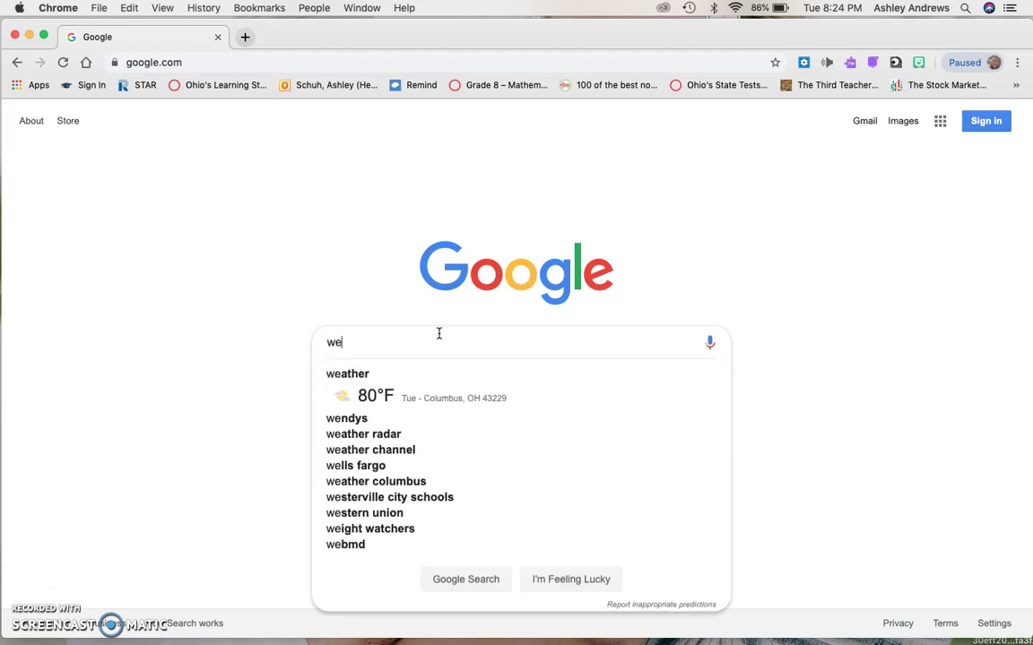
type("ebly ")
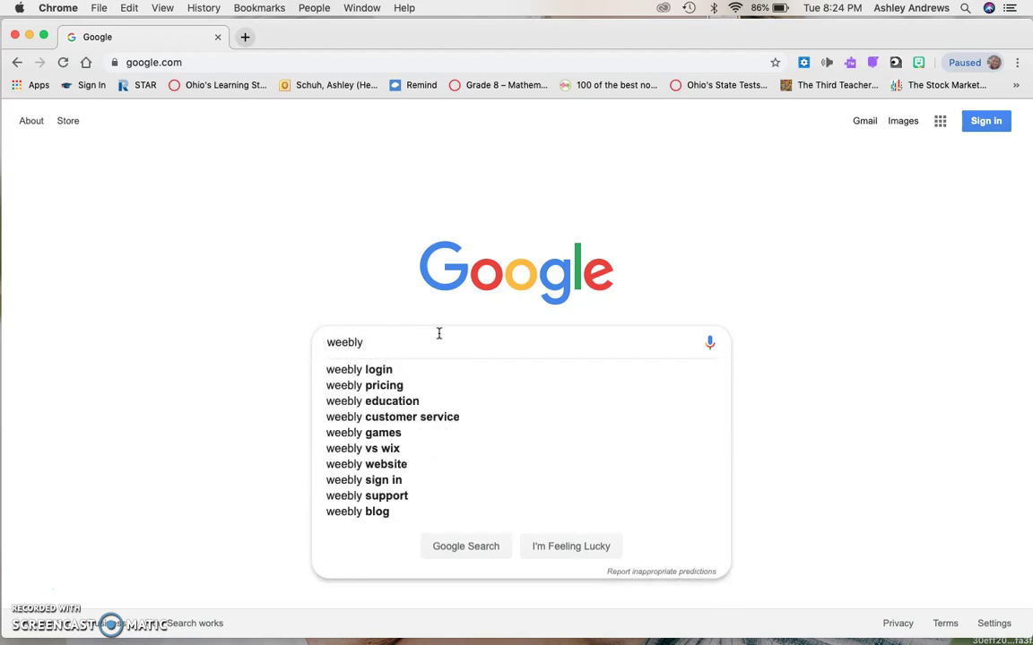
type("login")
key("Return")
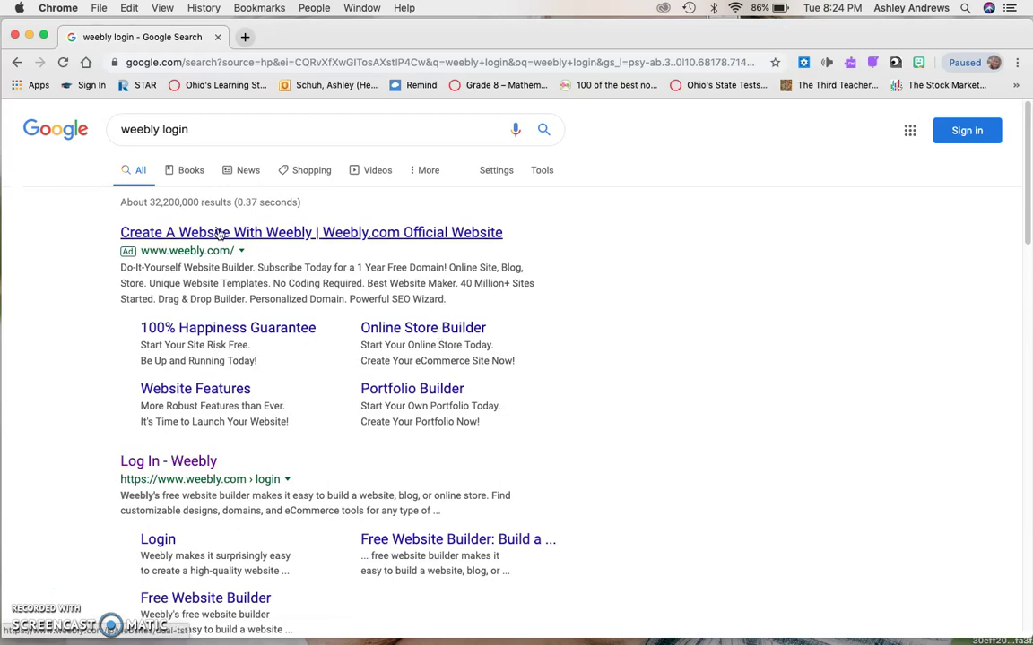
left_click(164, 464)
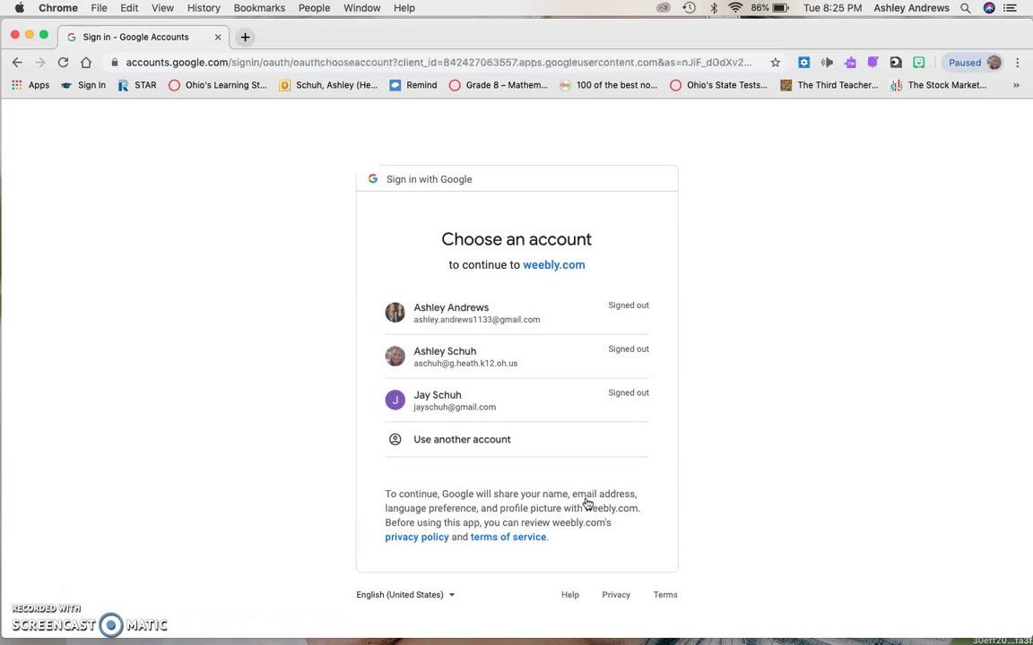
Sign in through Google with the teacher's school e-mail and account password.
left_click(476, 440)
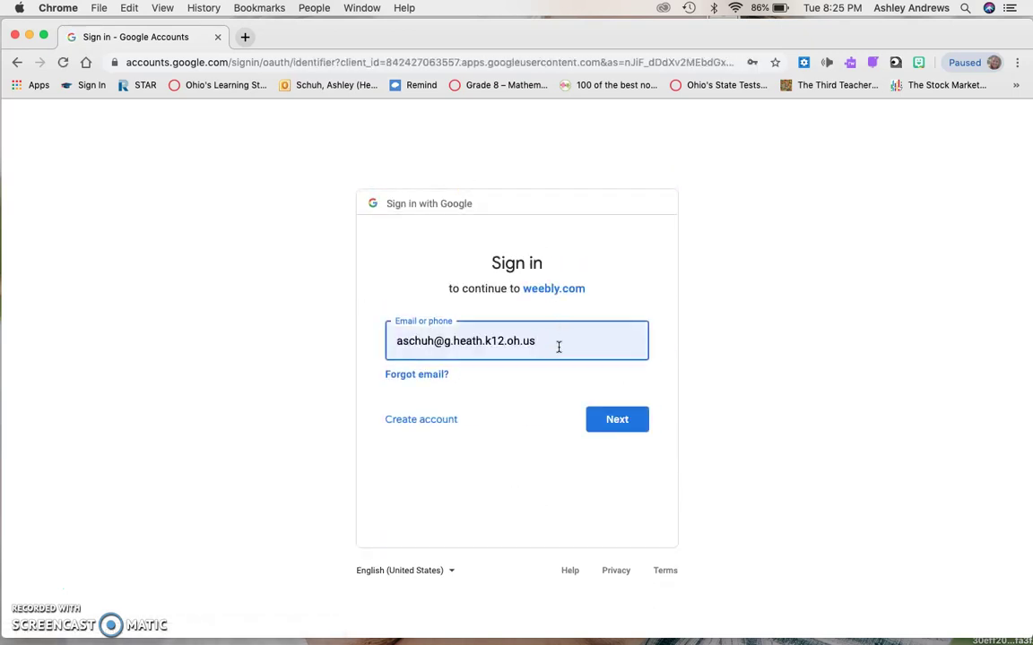
left_click(559, 347)
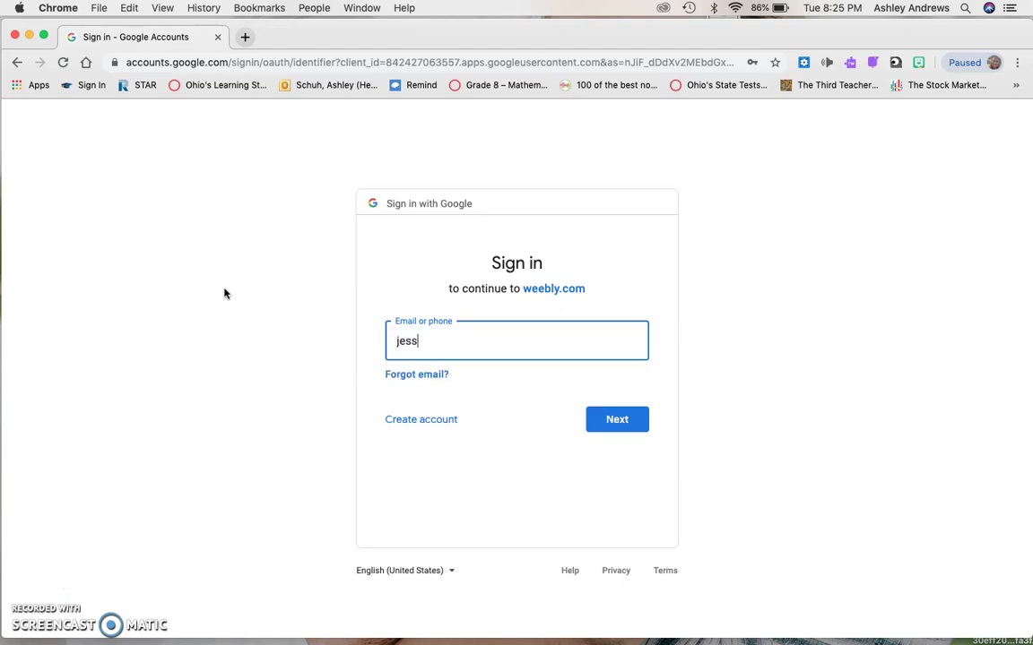
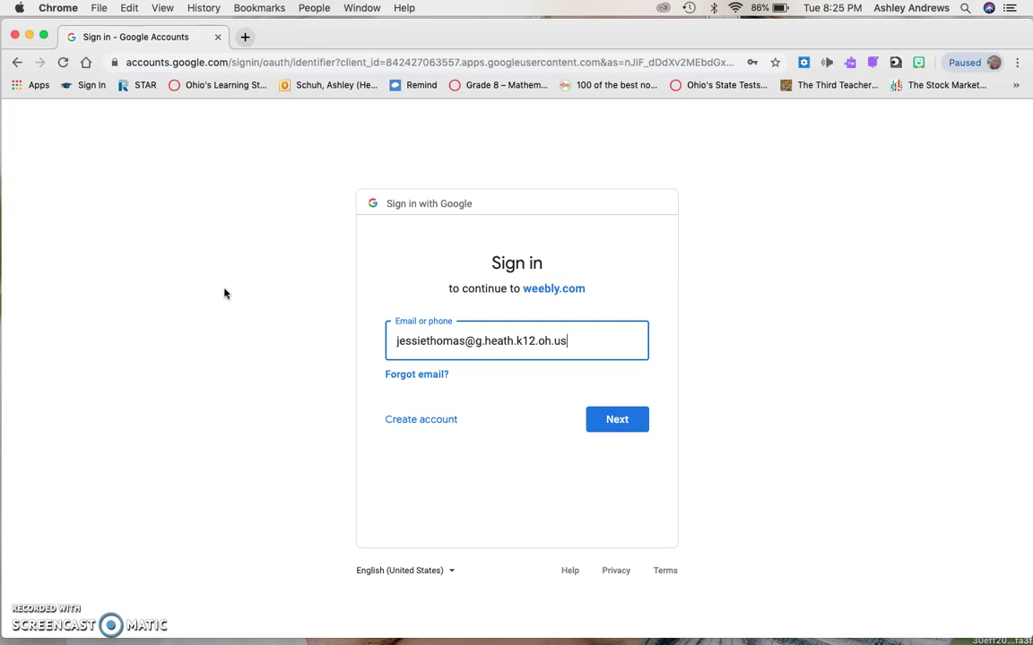
left_click(617, 420)
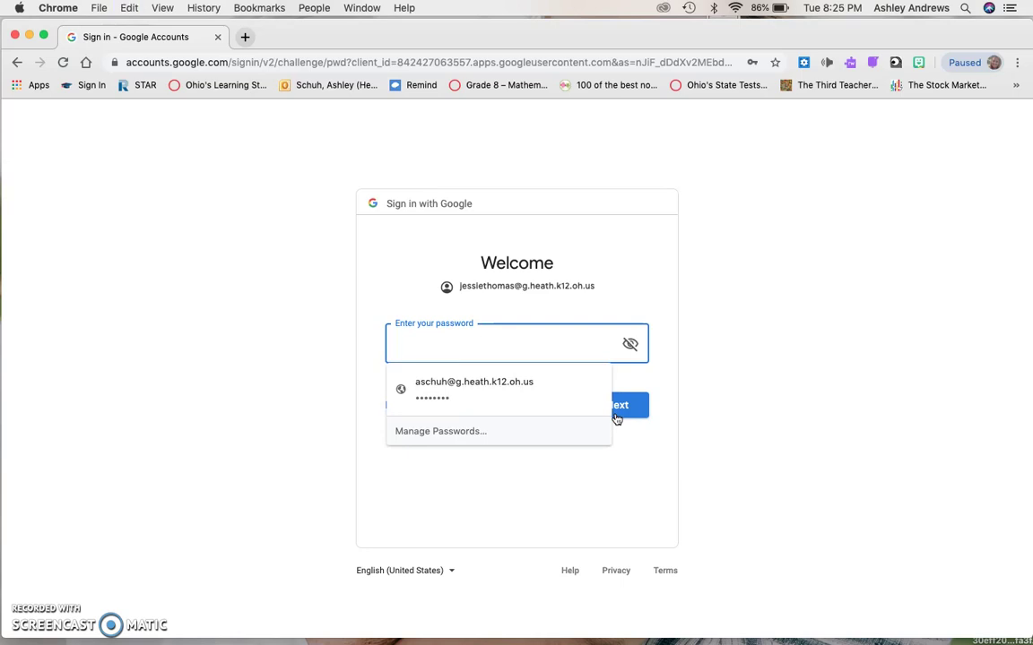
type("••••")
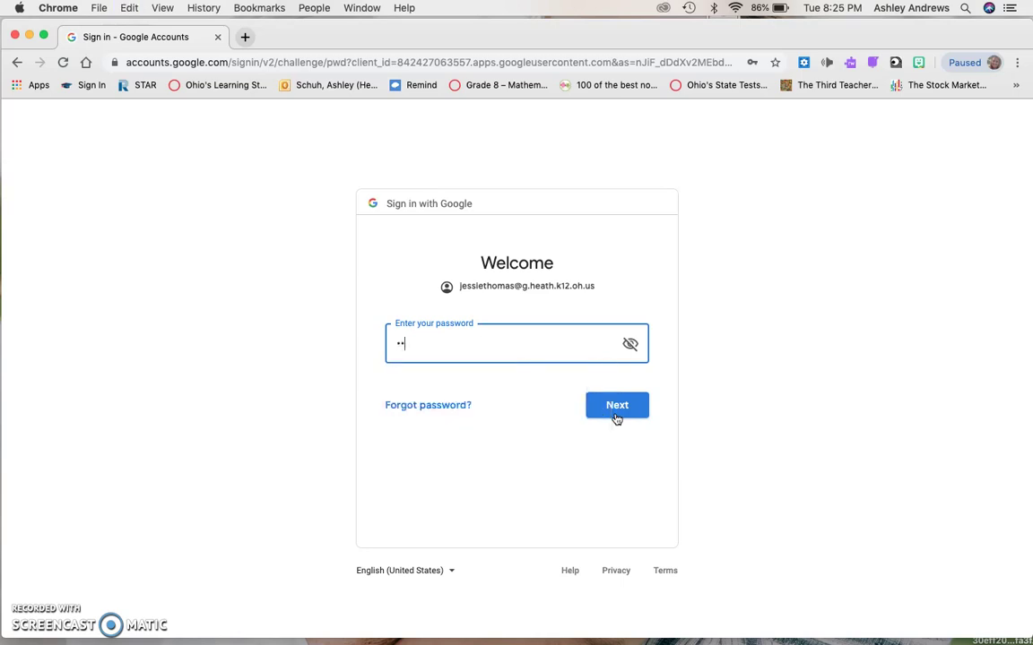
type("••••")
left_click(617, 405)
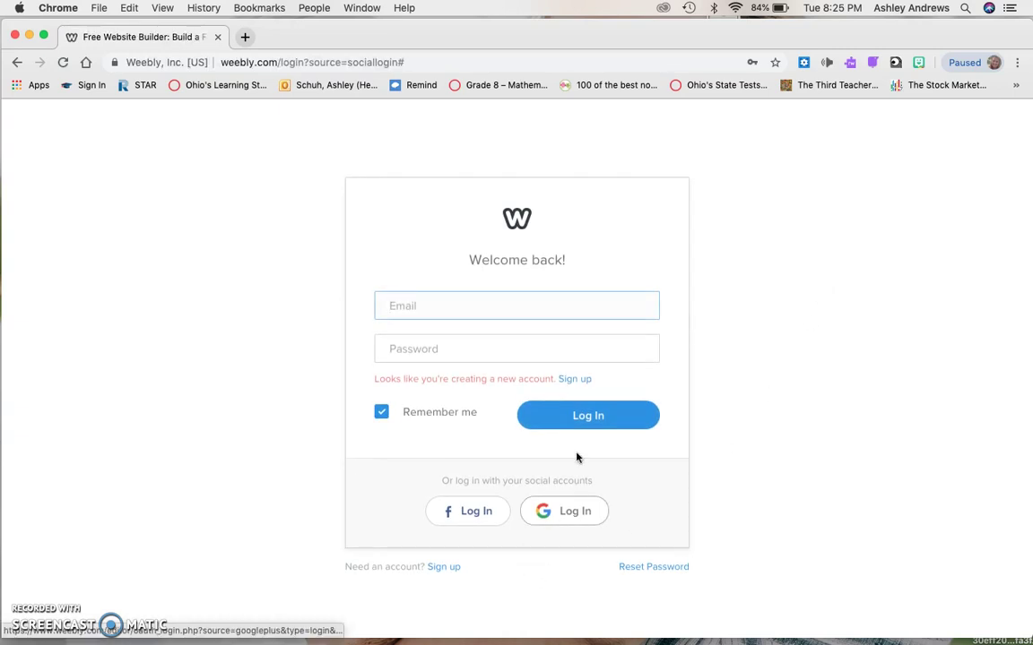
Sign up for a free Weebly account with the teacher's name, school e-mail and password, declining password saving.
left_click(576, 380)
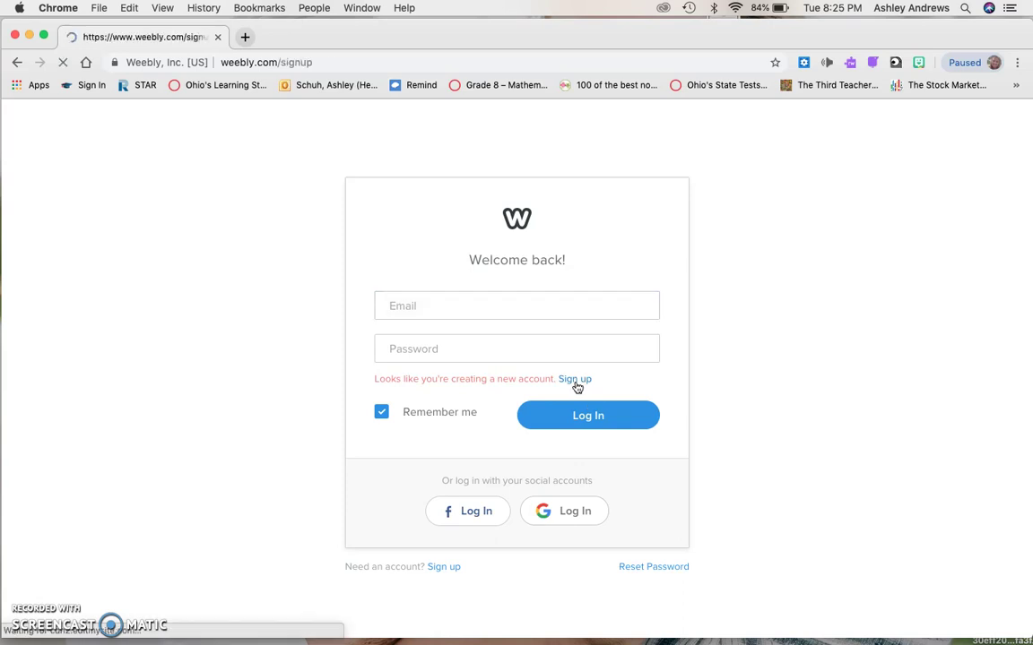
left_click(440, 263)
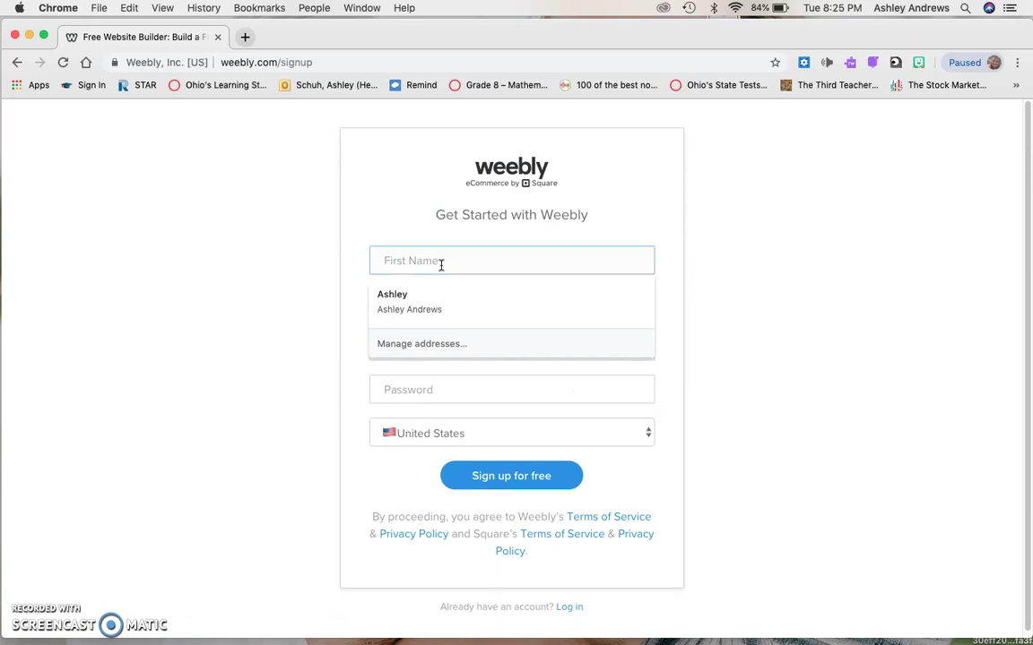
key("Tab")
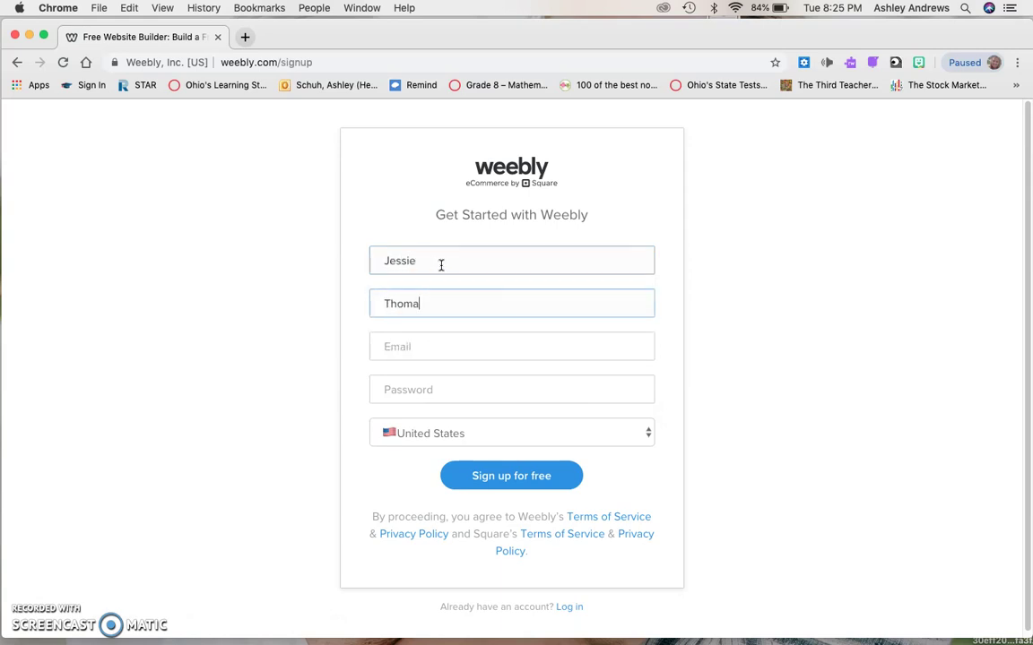
key("Tab")
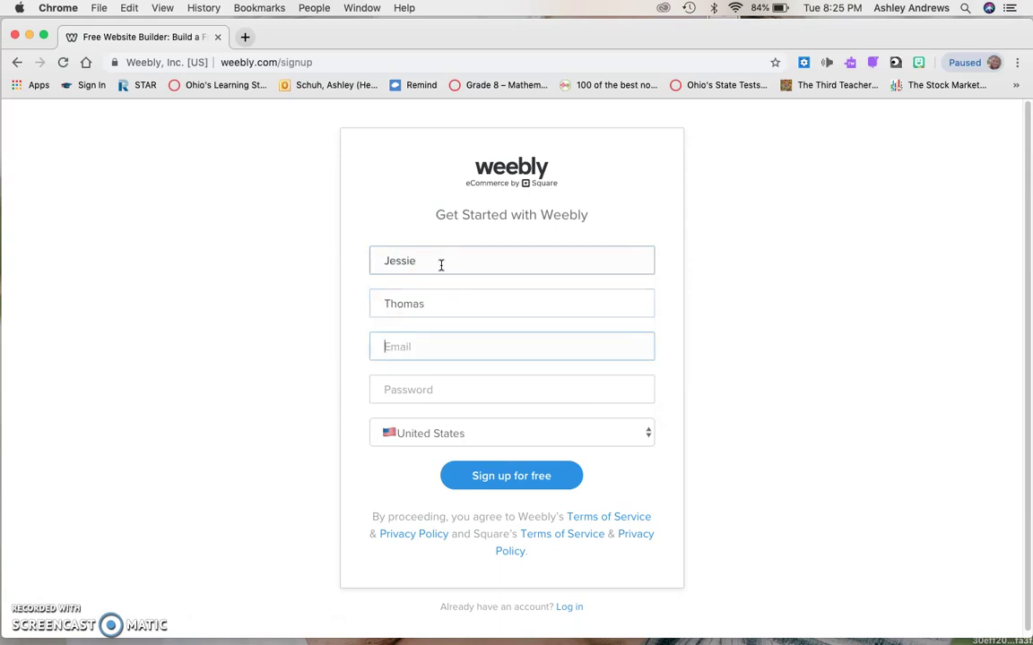
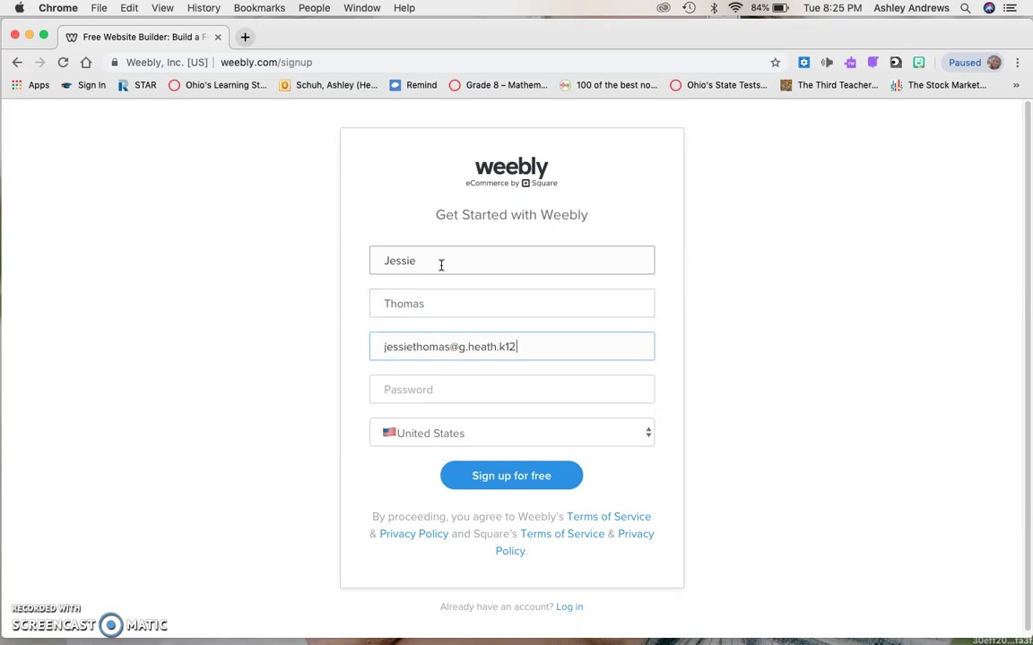
key("Tab")
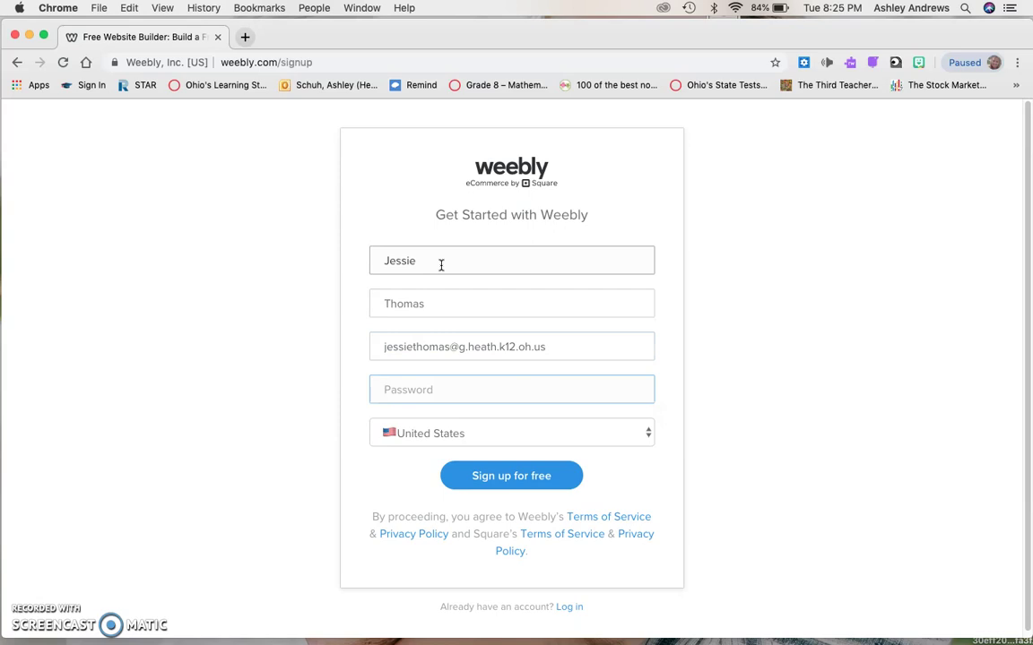
type("••••••••")
left_click(524, 485)
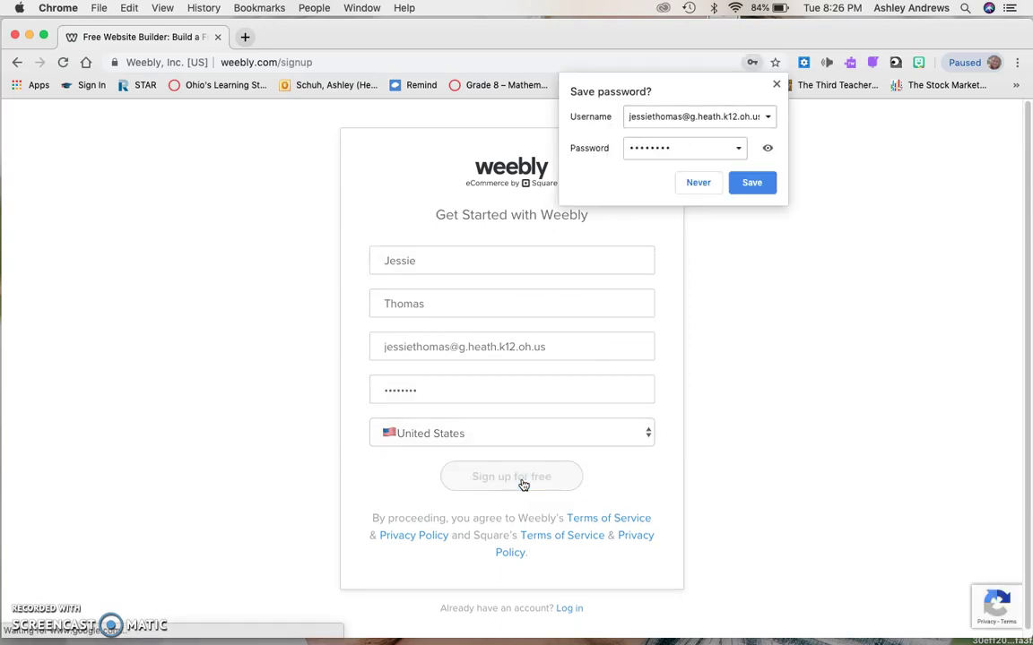
left_click(697, 183)
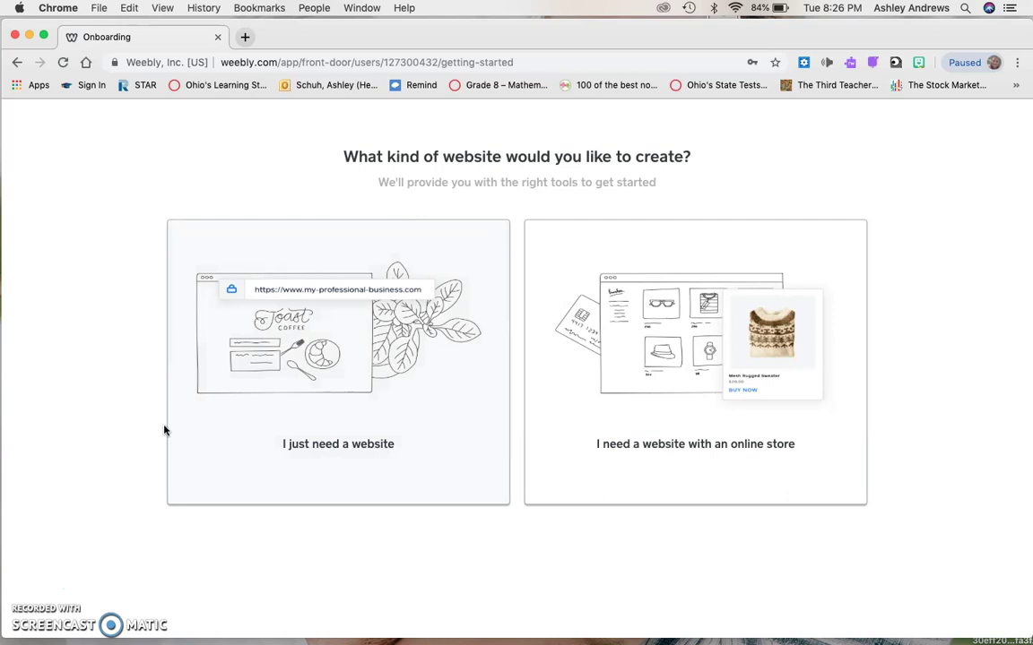
Choose 'I just need a website' to get a site without an online store.
left_click(328, 328)
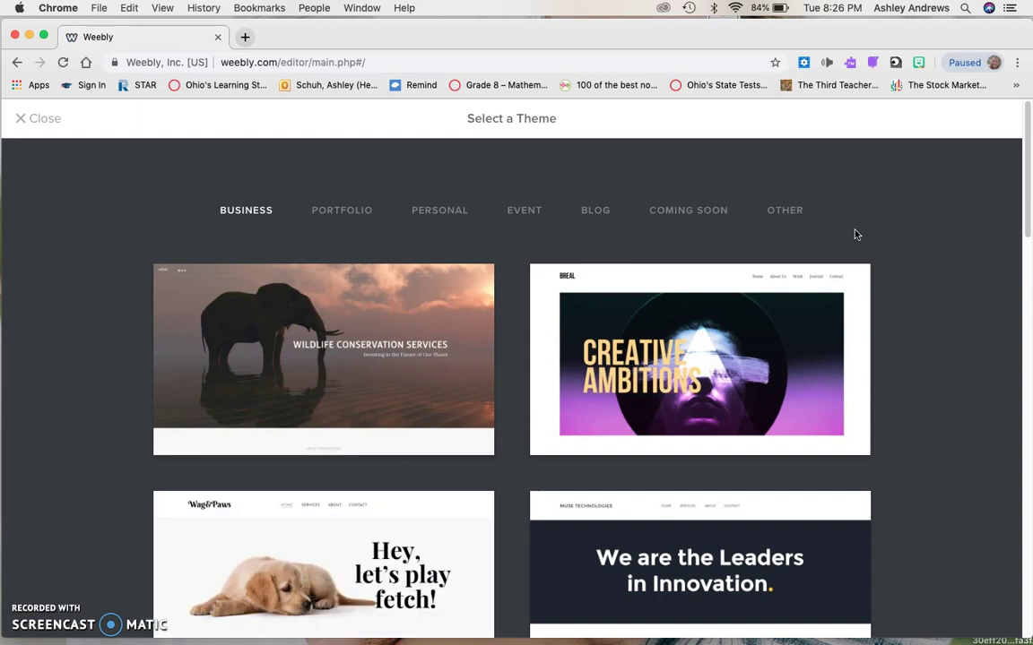
Filter the gallery to Blog themes and scroll through them, loading more designs.
left_click(595, 211)
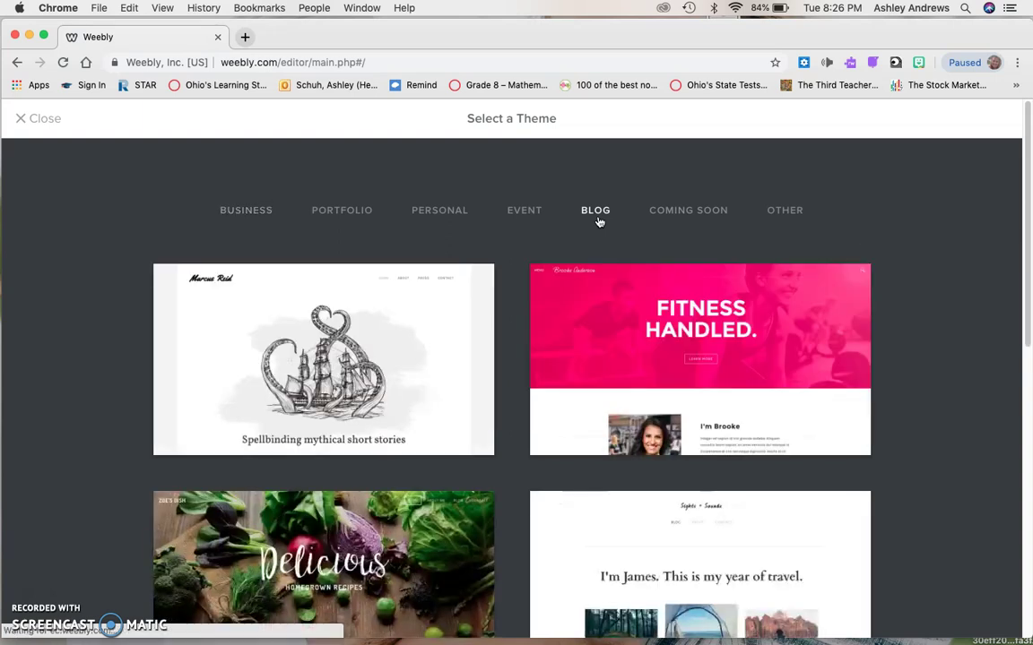
scroll(911, 260, "down", 10)
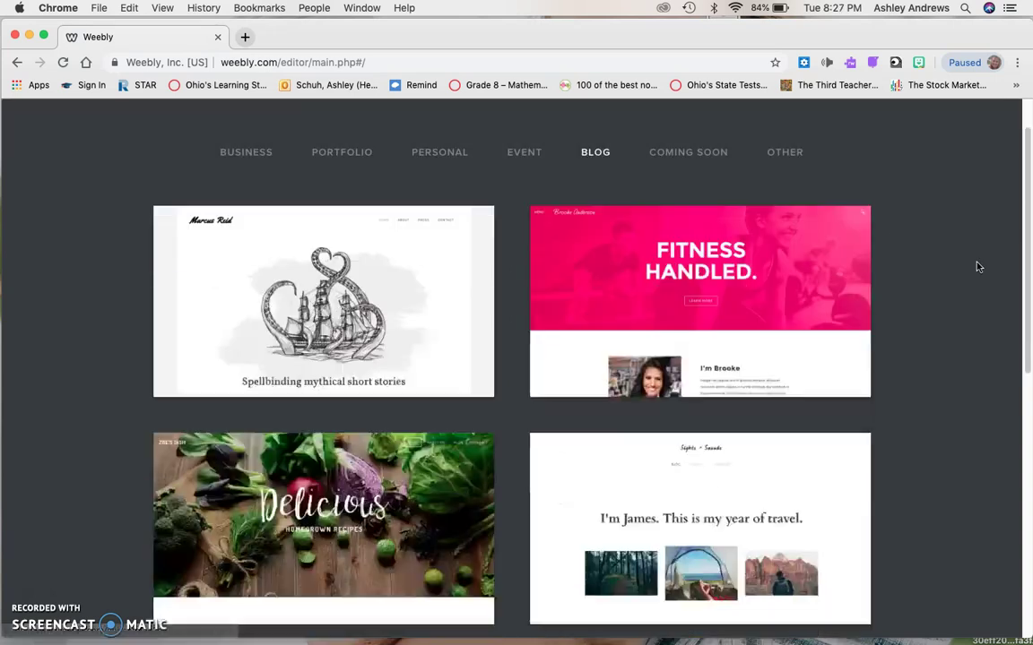
scroll(978, 266, "up", 10)
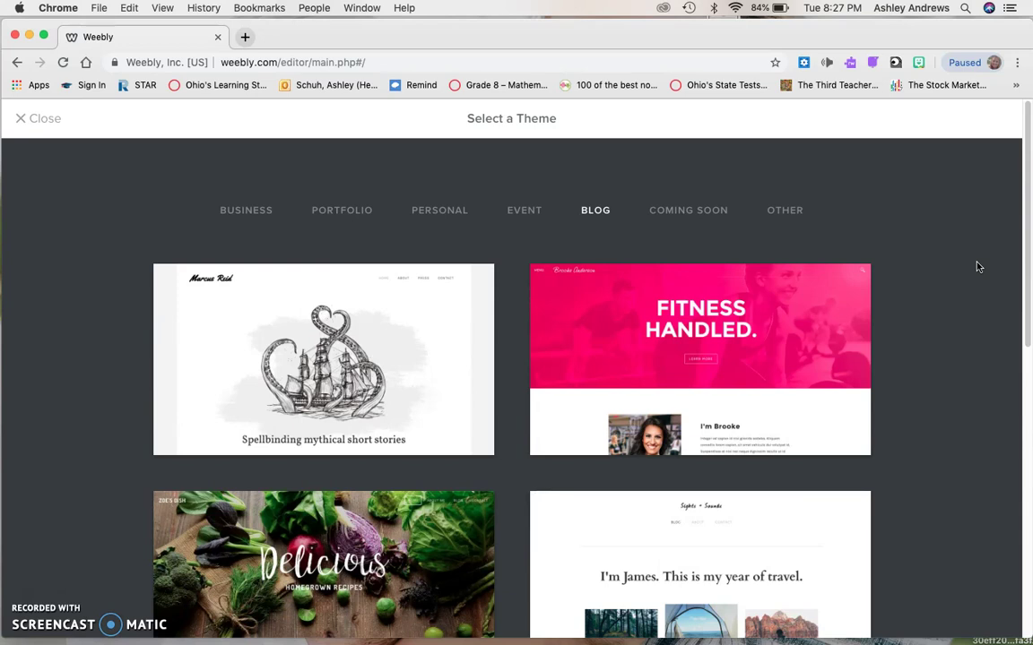
scroll(978, 267, "down", 10)
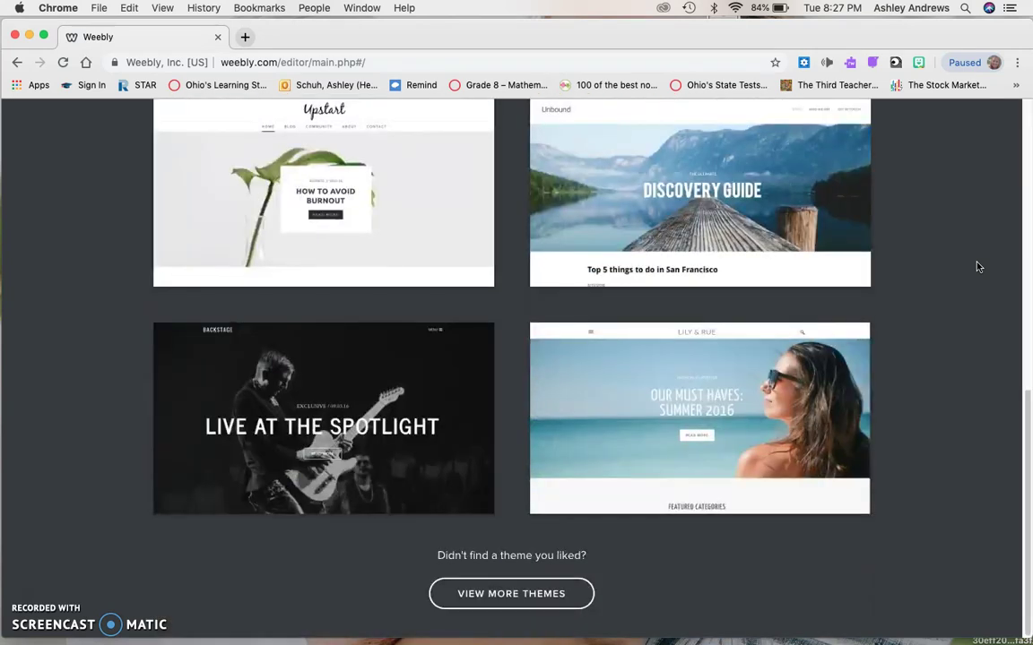
left_click(516, 605)
scroll(655, 574, "up", 10)
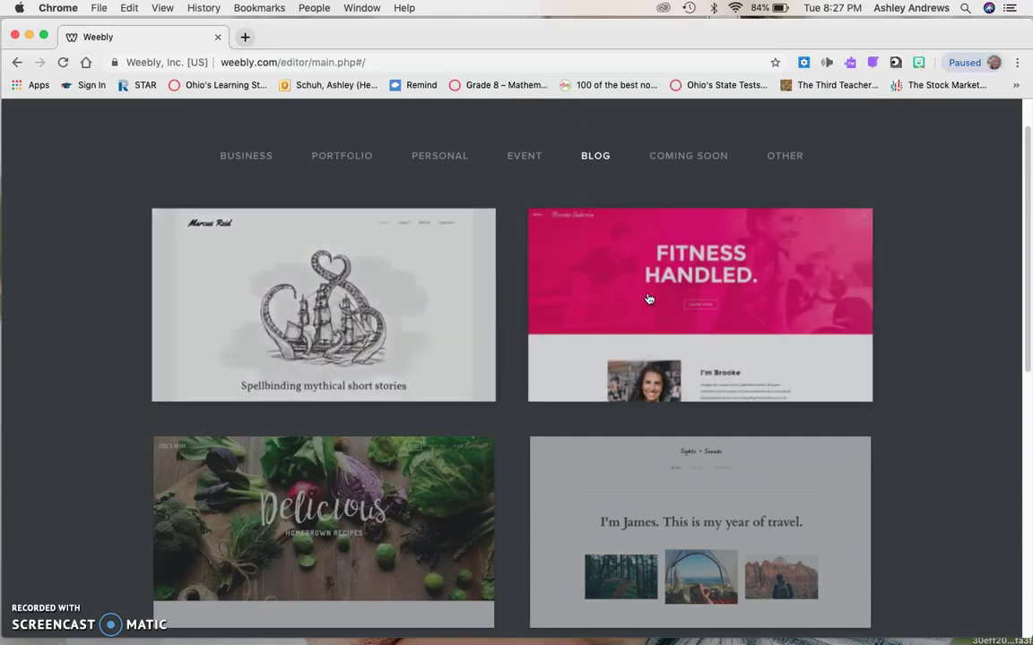
scroll(381, 481, "down", 3)
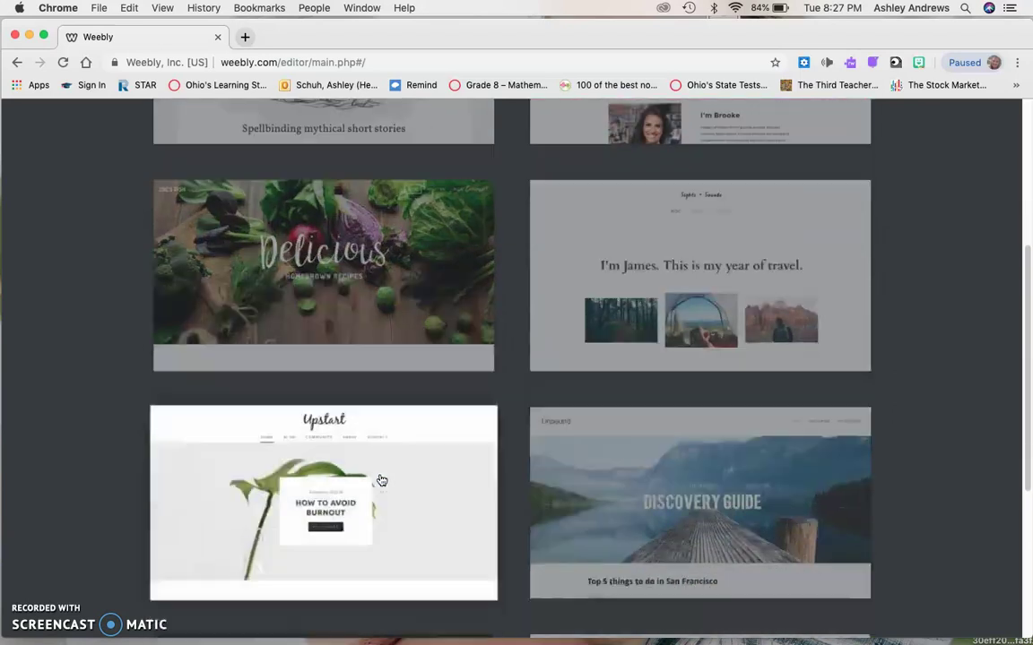
scroll(381, 481, "down", 2)
scroll(291, 280, "up", 3)
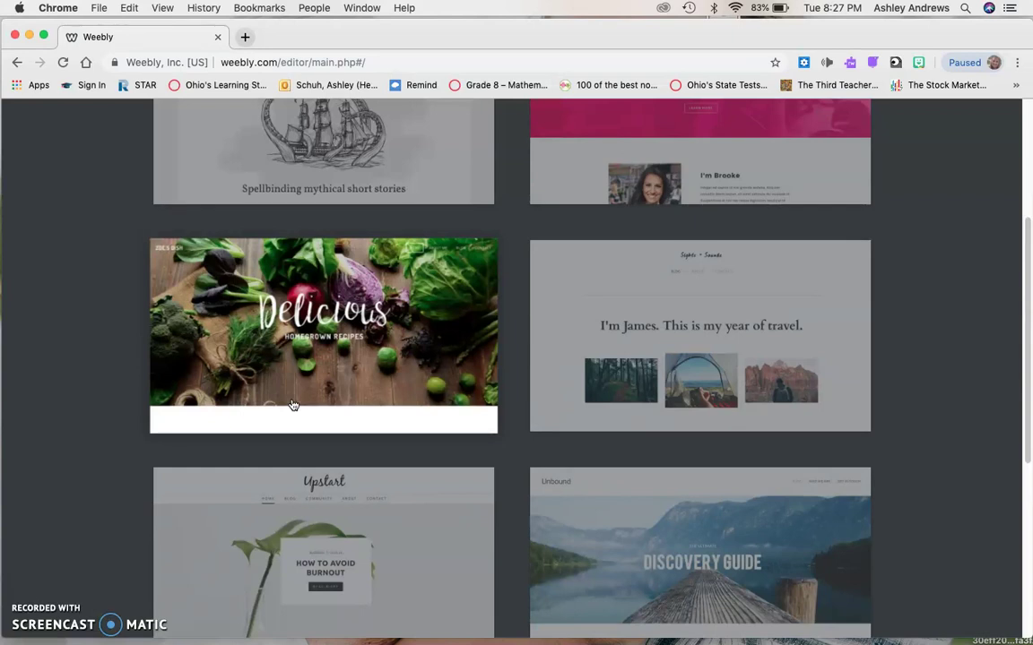
scroll(295, 376, "down", 5)
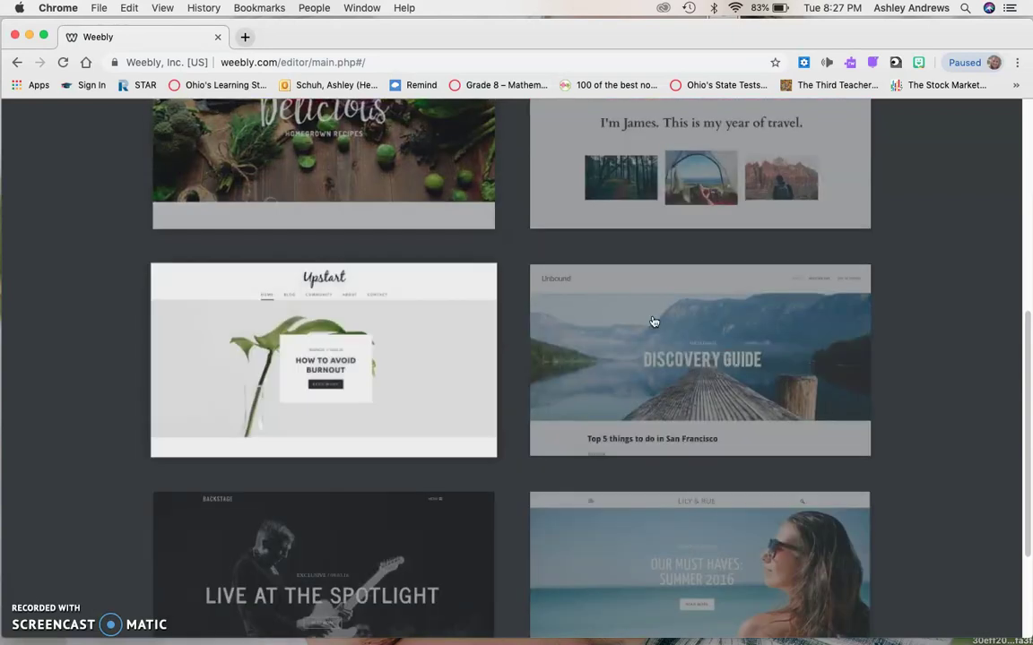
scroll(718, 350, "down", 2)
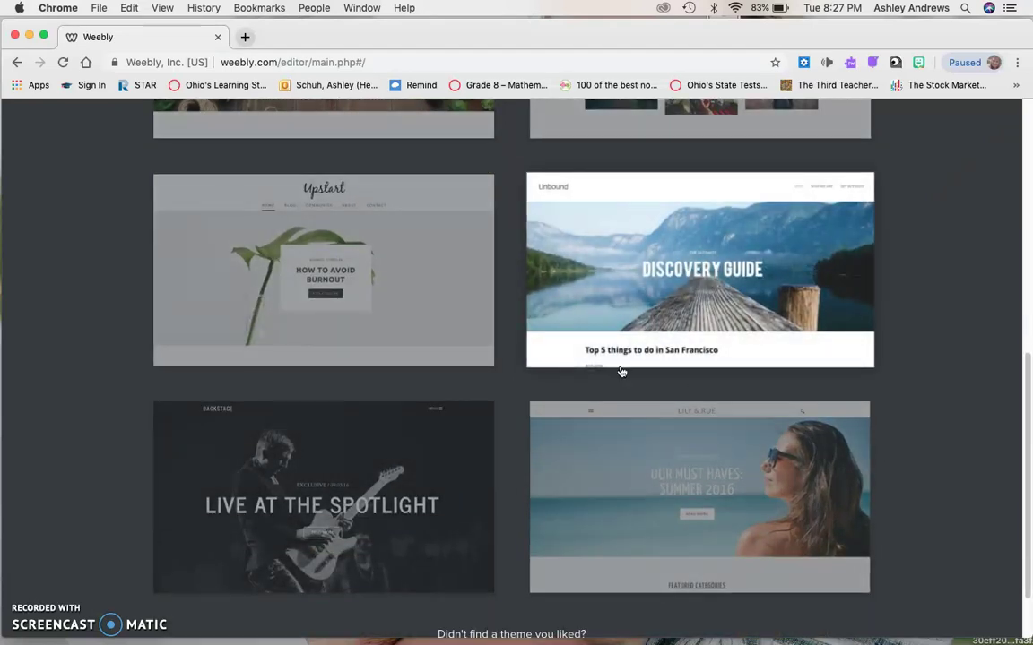
scroll(621, 371, "down", 2)
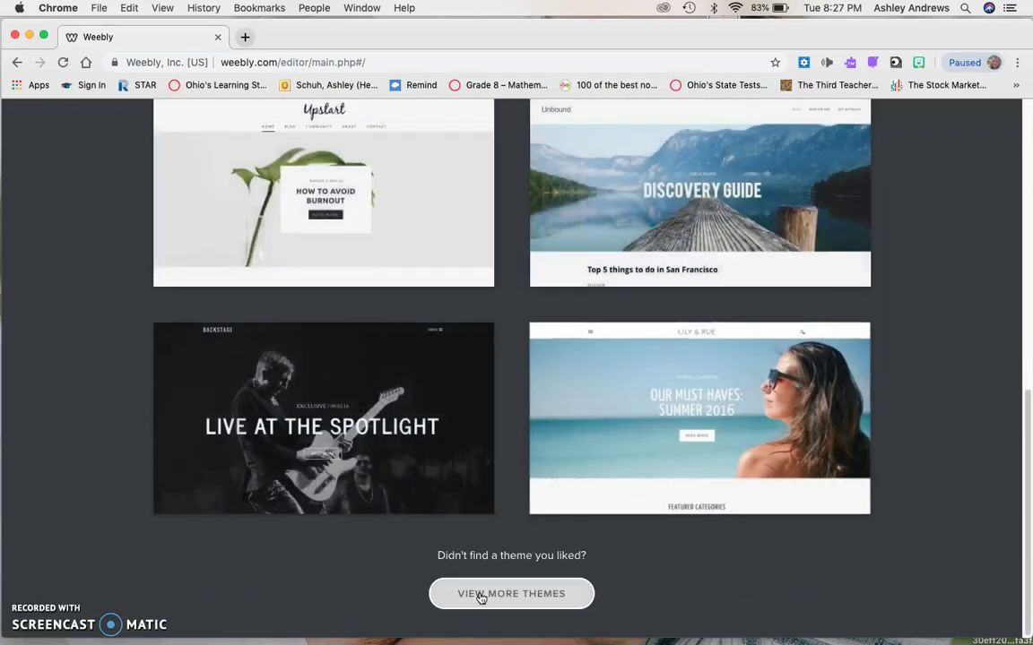
Load more themes, scroll through the new thumbnails, and preview the Modus Operandi theme.
left_click(480, 595)
scroll(480, 598, "down", 6)
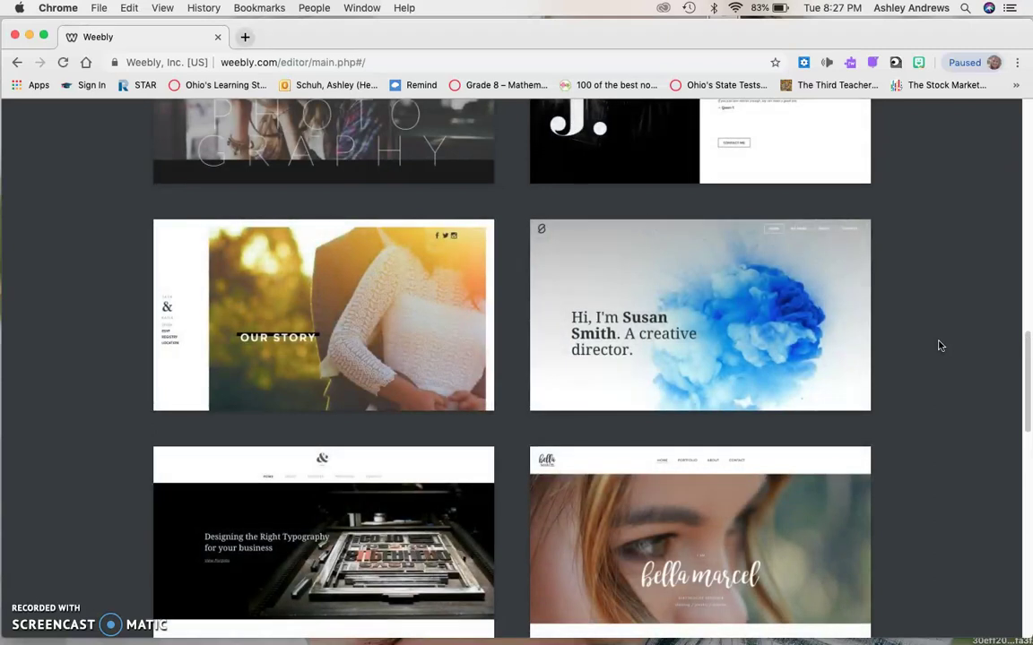
scroll(940, 346, "down", 2)
scroll(938, 346, "up", 2)
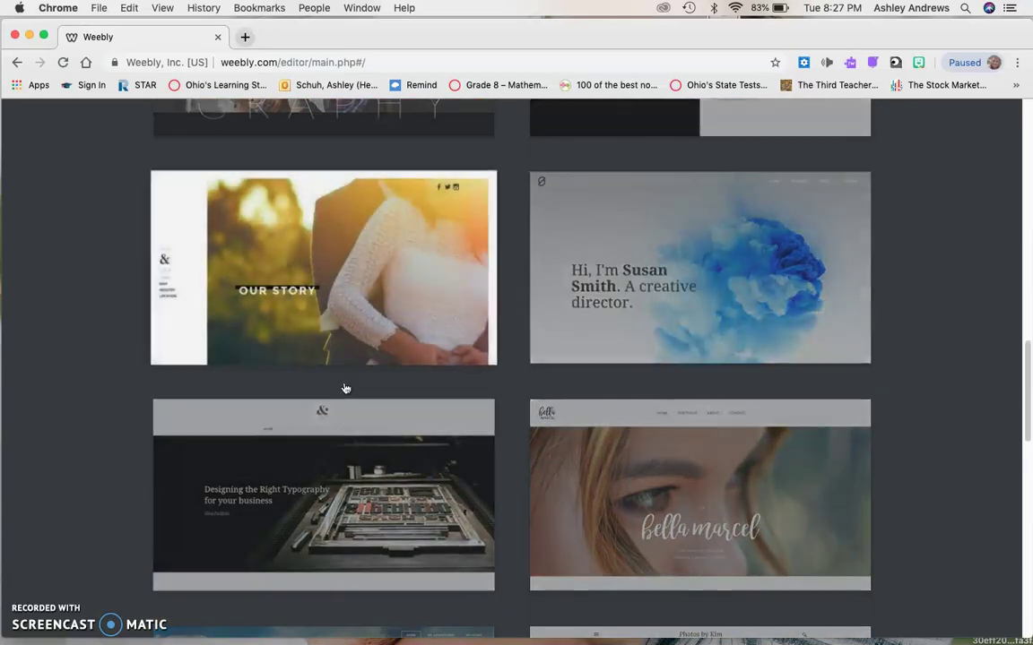
scroll(427, 286, "down", 2)
scroll(426, 286, "down", 4)
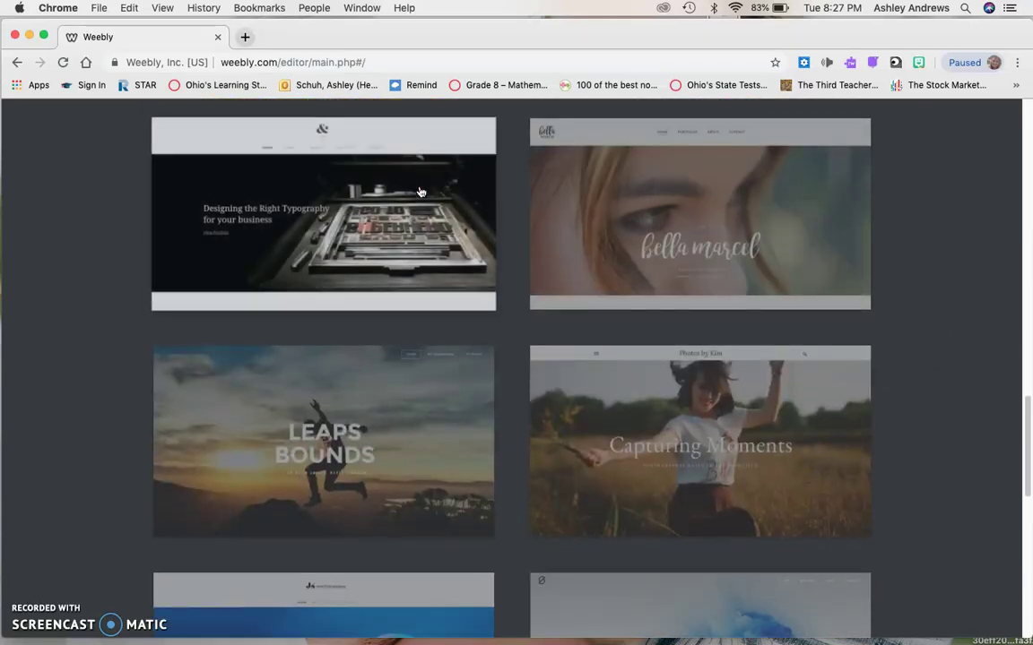
scroll(421, 191, "down", 1)
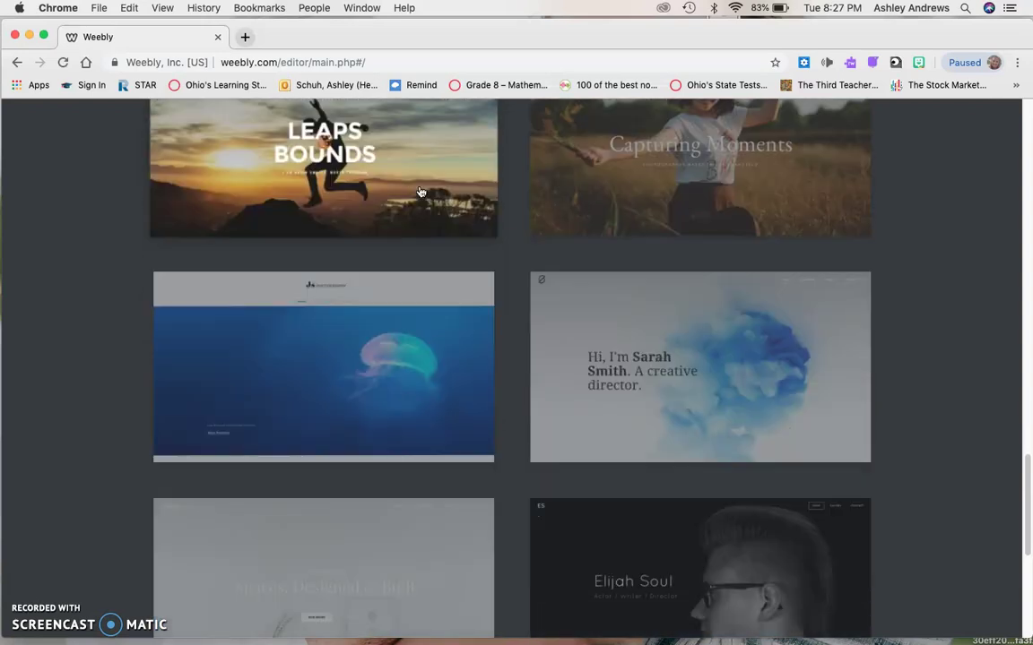
scroll(394, 376, "down", 2)
scroll(390, 395, "down", 3)
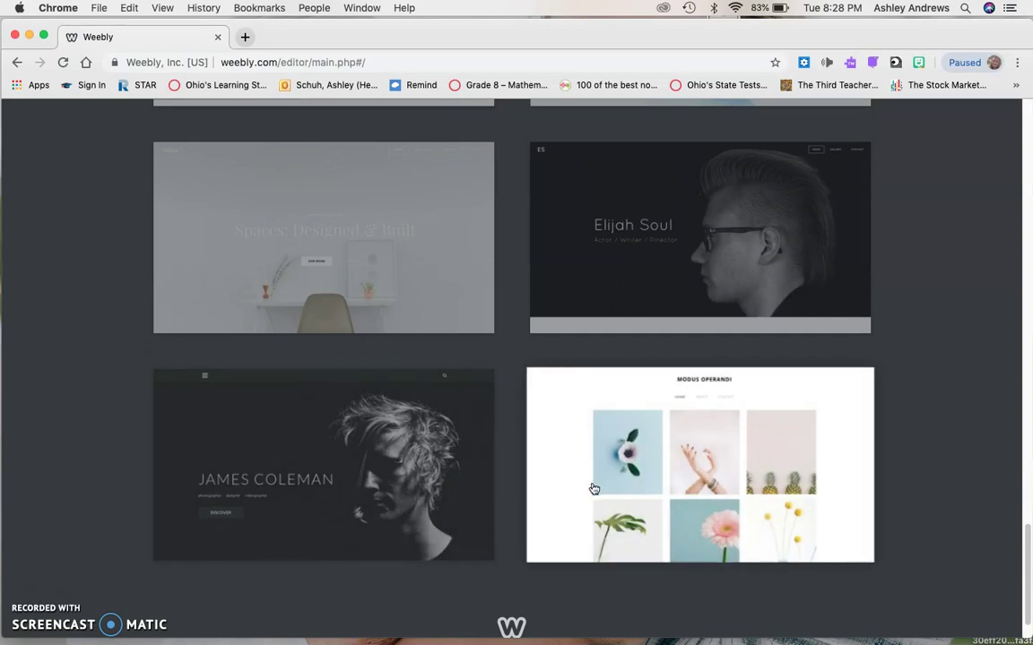
scroll(594, 488, "up", 4)
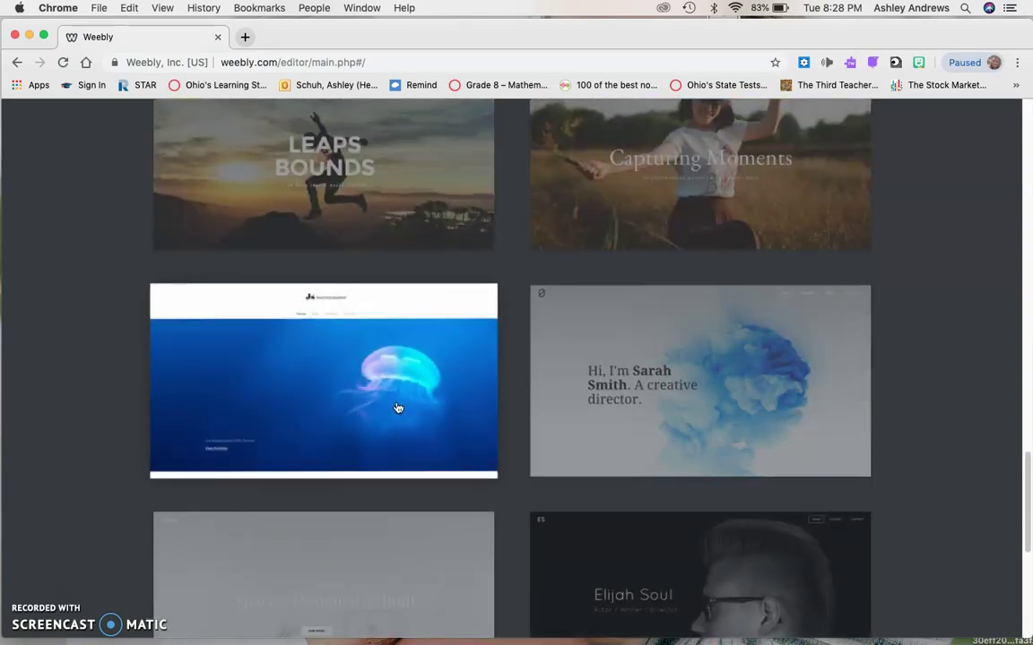
scroll(398, 409, "down", 5)
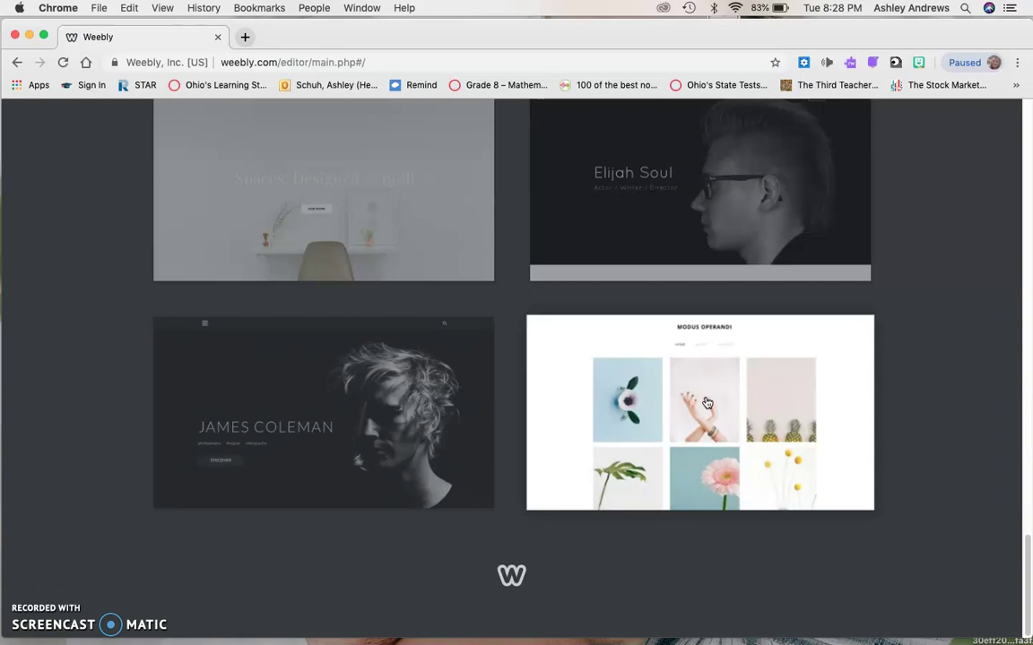
left_click(707, 403)
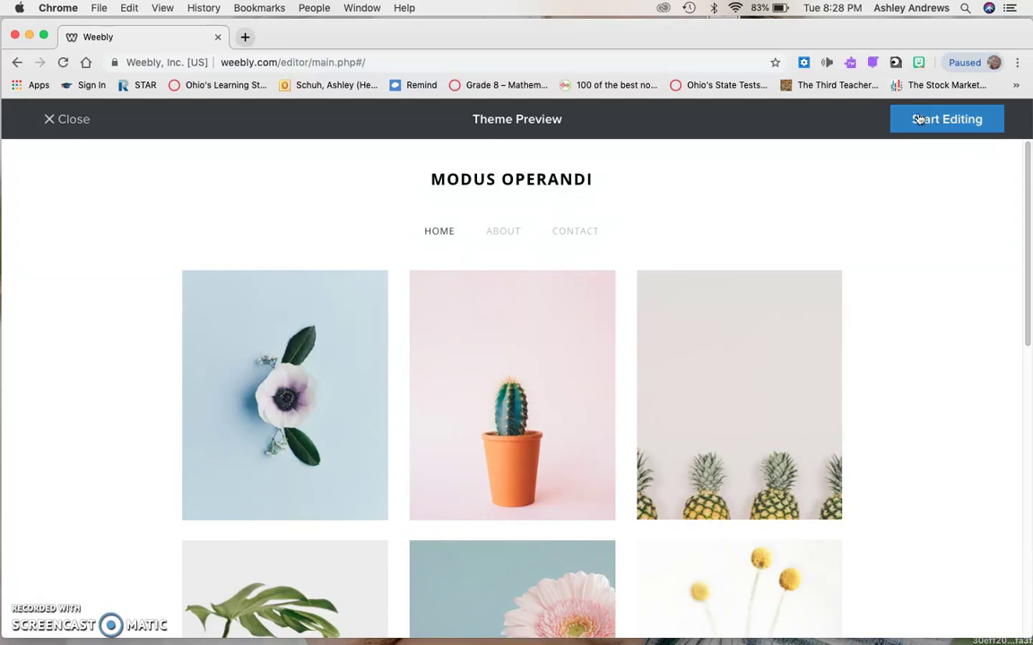
Check the Modus Operandi About, Contact and Home pages, then start editing with this theme.
left_click(494, 231)
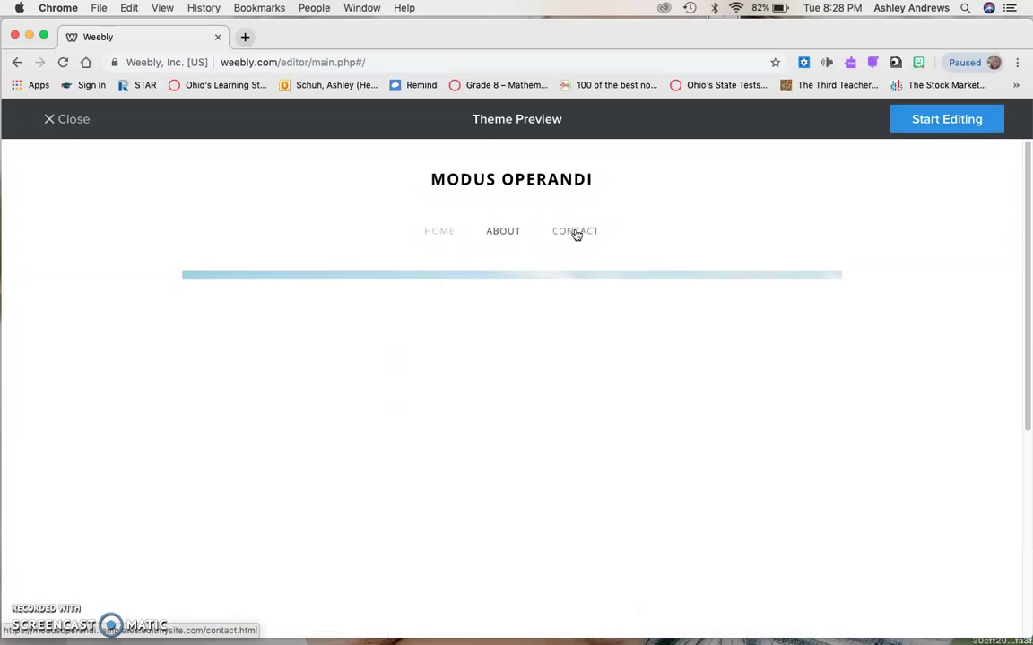
left_click(577, 233)
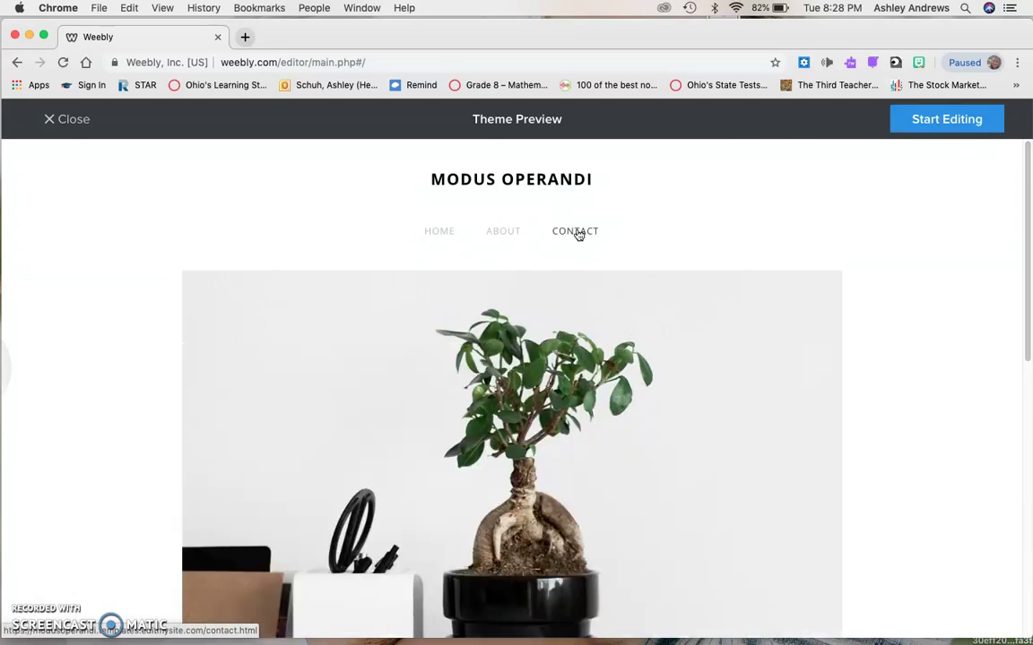
scroll(578, 234, "down", 10)
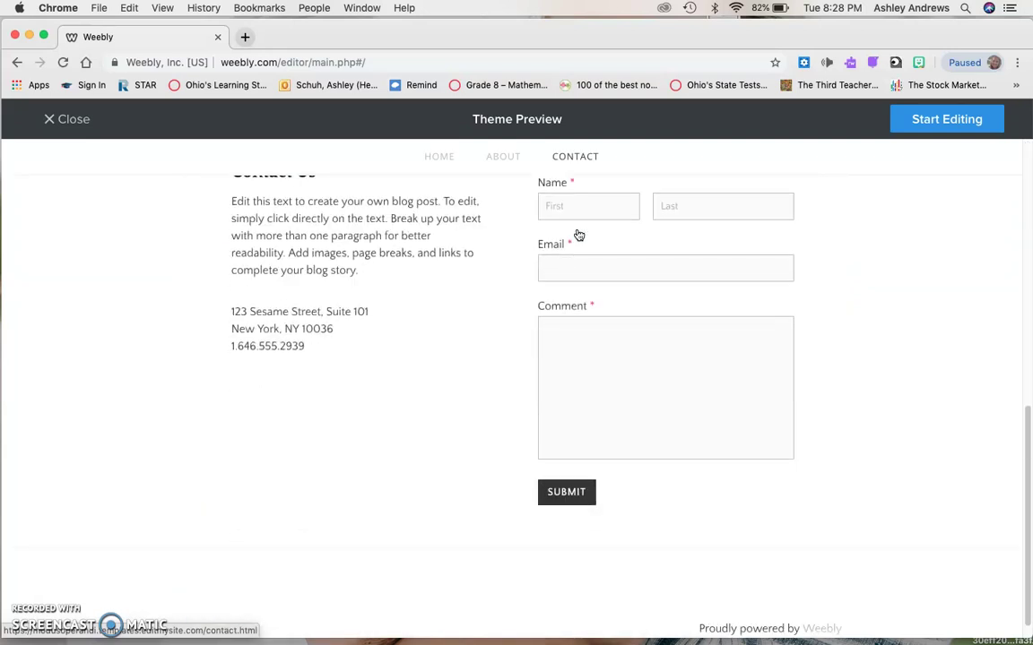
scroll(579, 234, "up", 10)
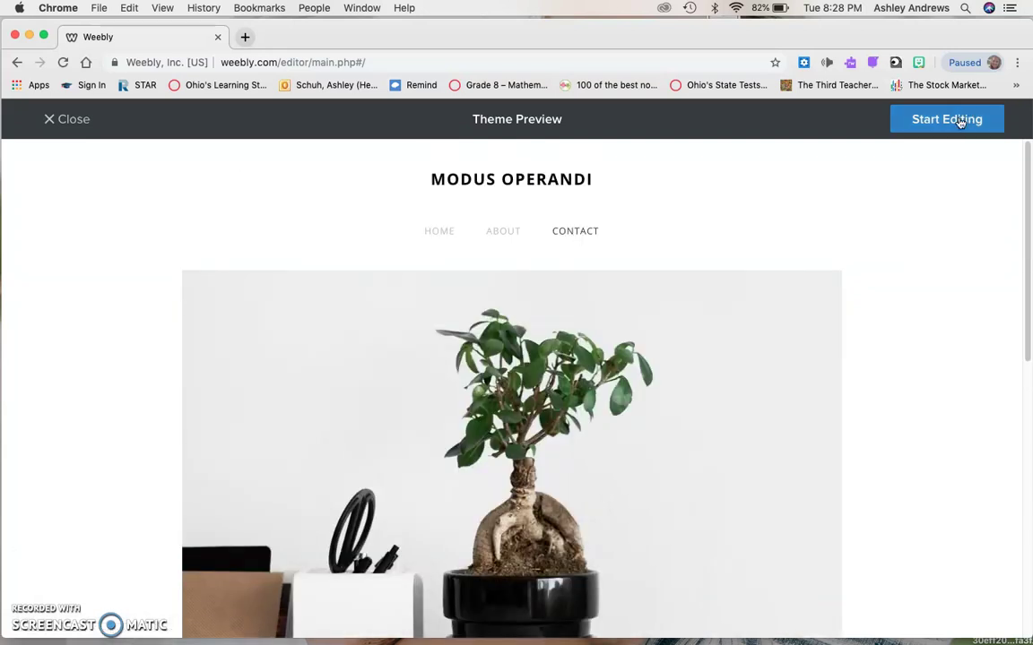
left_click(437, 232)
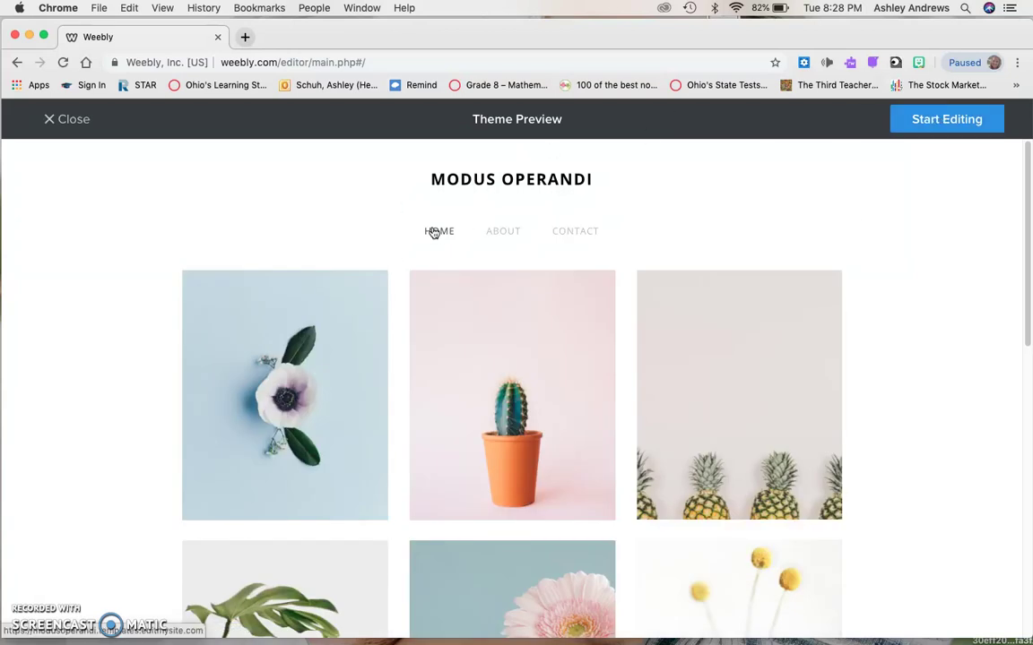
left_click(970, 125)
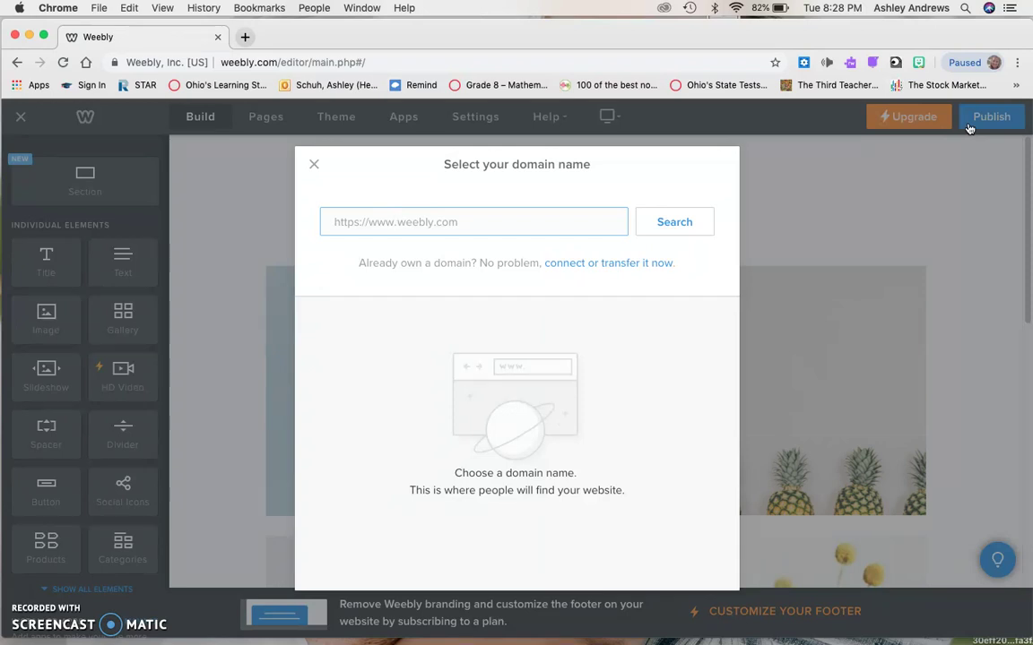
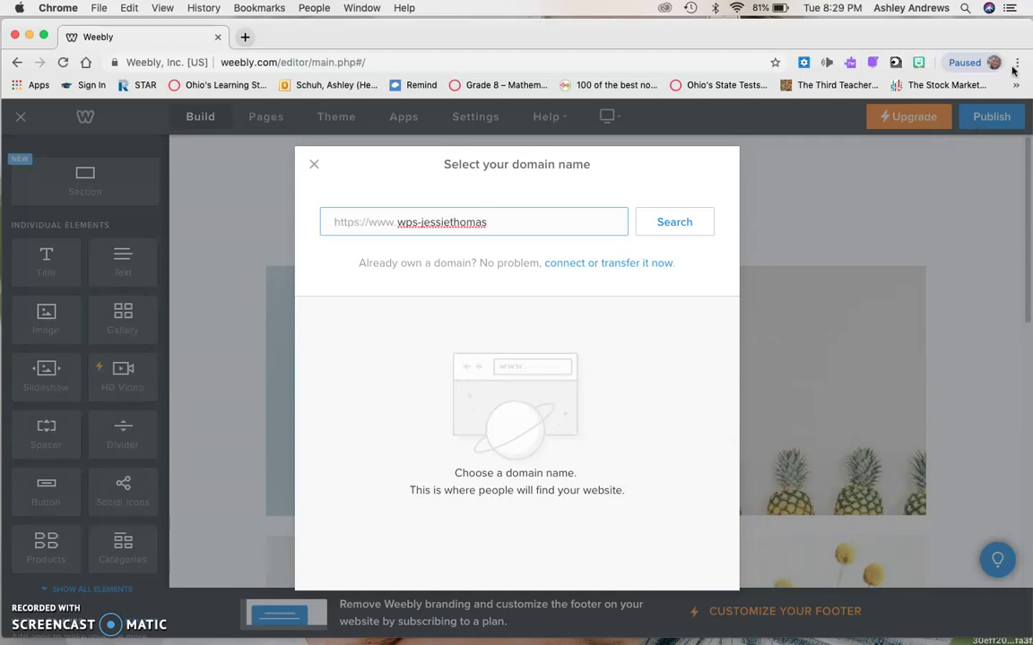
Search the domain, choose the free weebly.com subdomain, and finish the domain setup.
left_click(693, 222)
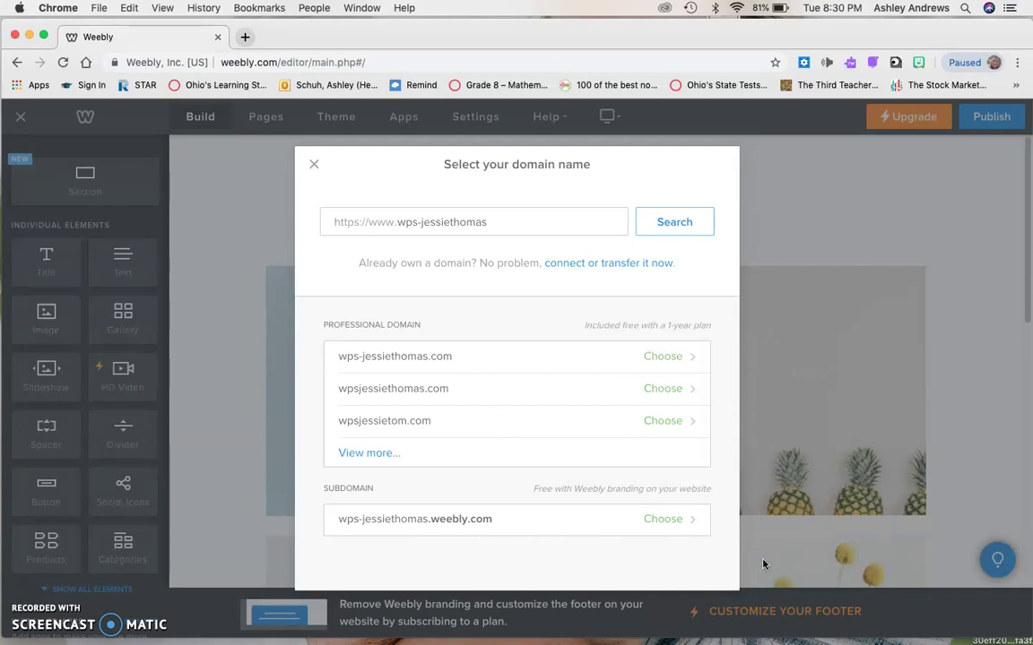
left_click(685, 528)
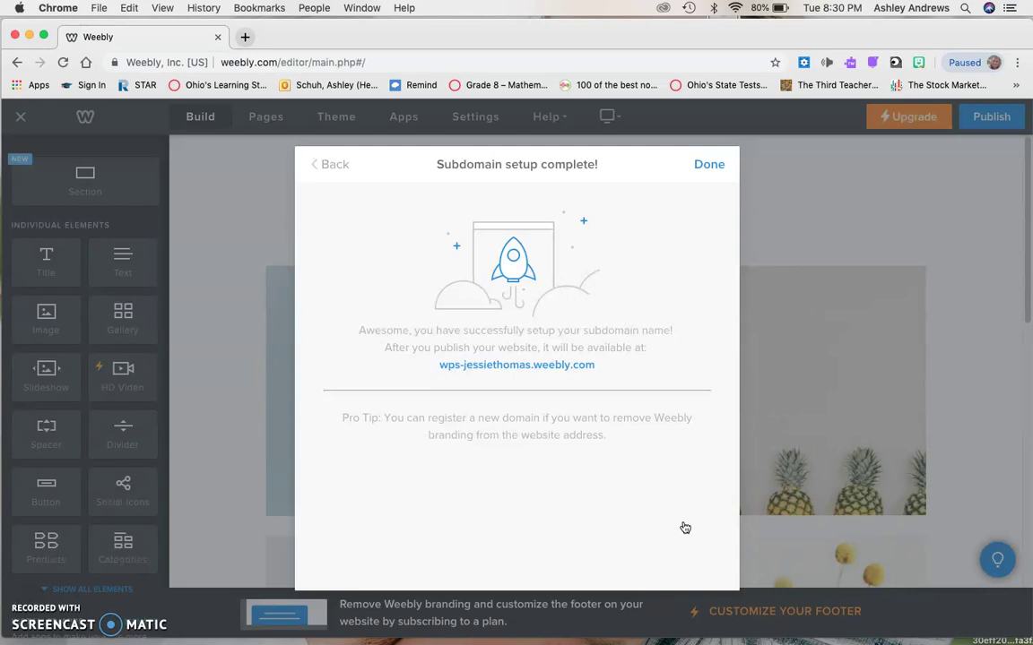
left_click(718, 164)
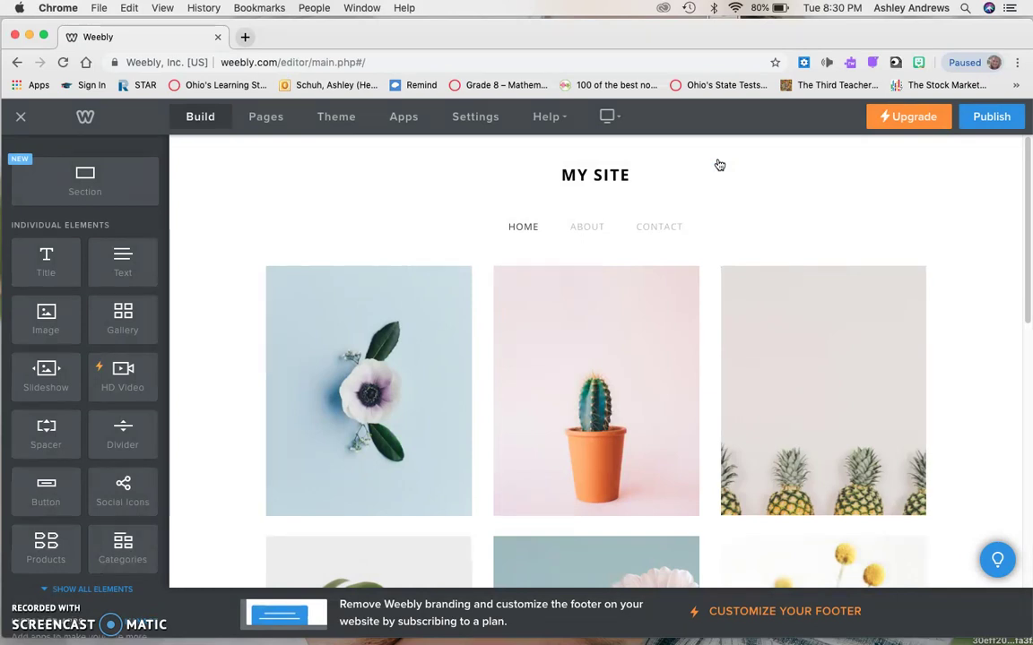
Select the MY SITE title, then show the Pages list with Home, About and Contact.
left_click(581, 175)
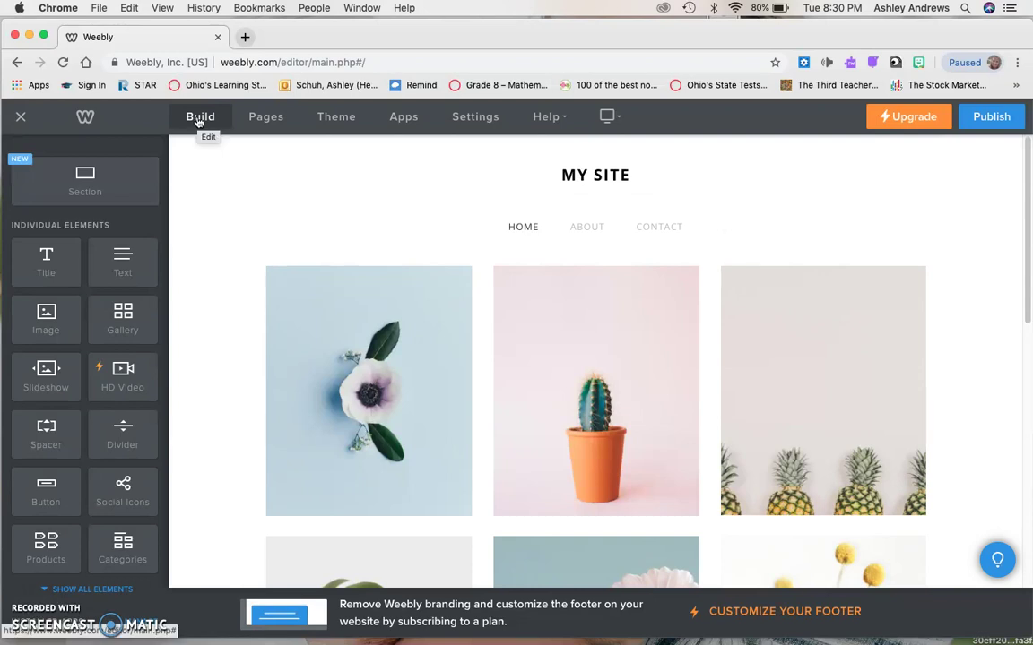
left_click(273, 121)
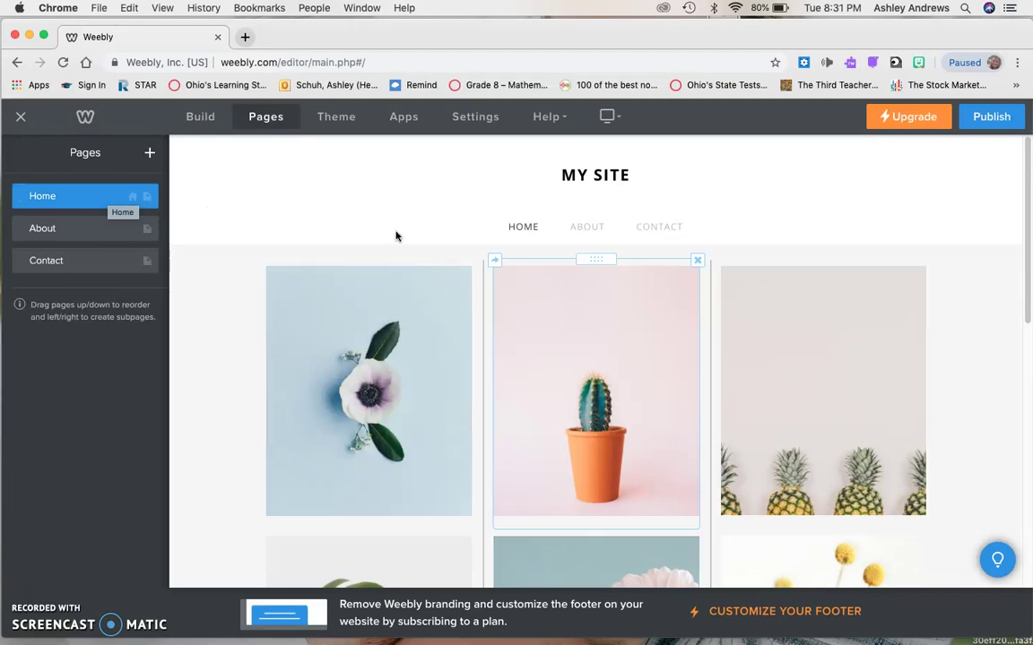
Rename the About page to Blog and go back to the pages list.
left_click(79, 231)
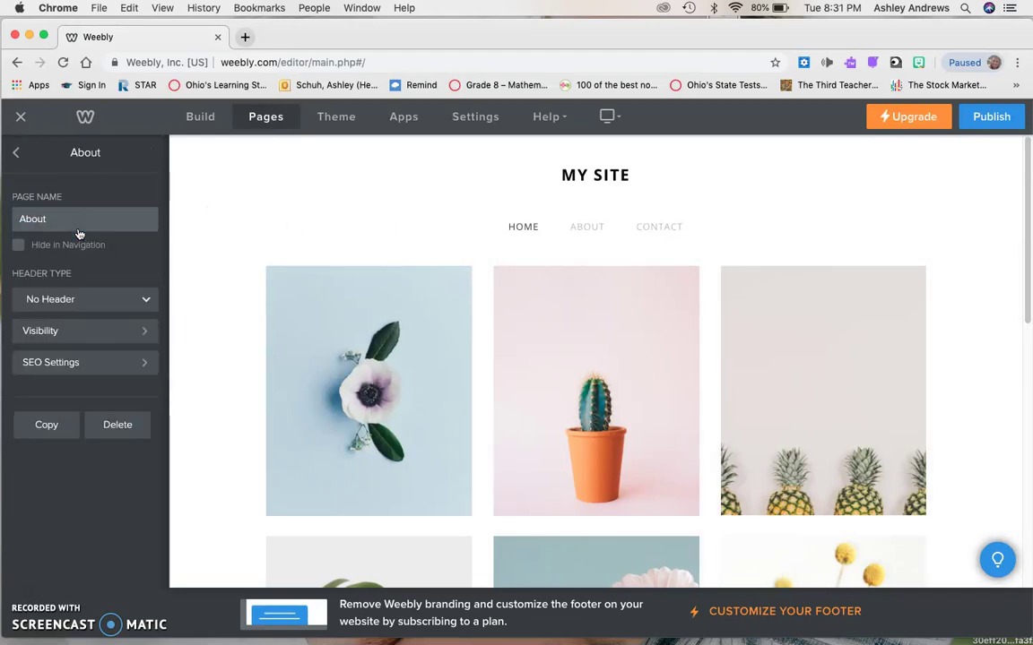
double_click(55, 219)
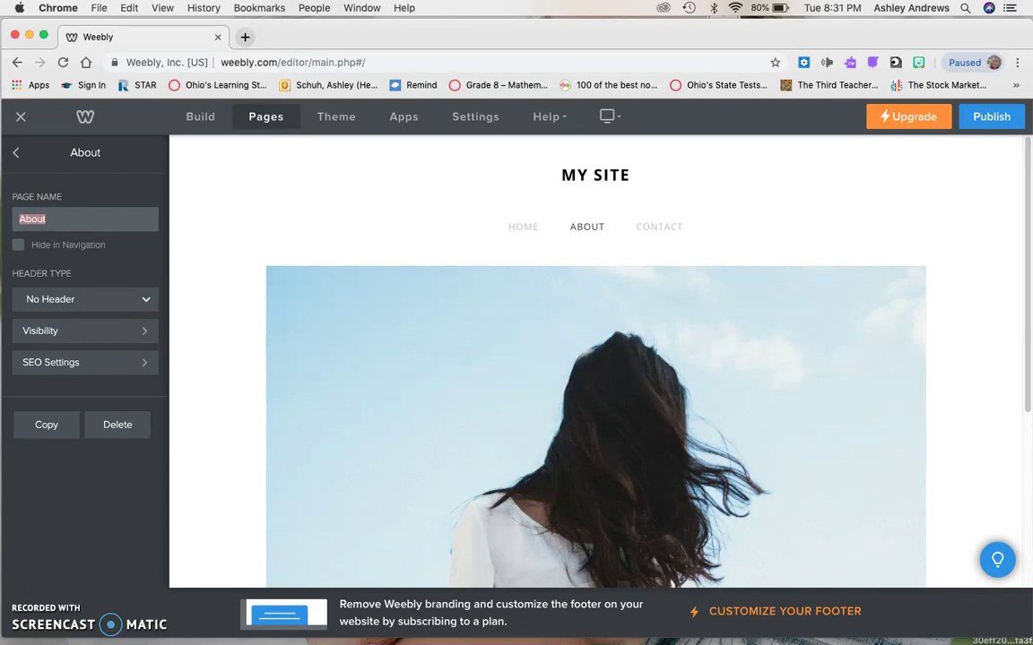
type("Blog")
left_click(234, 221)
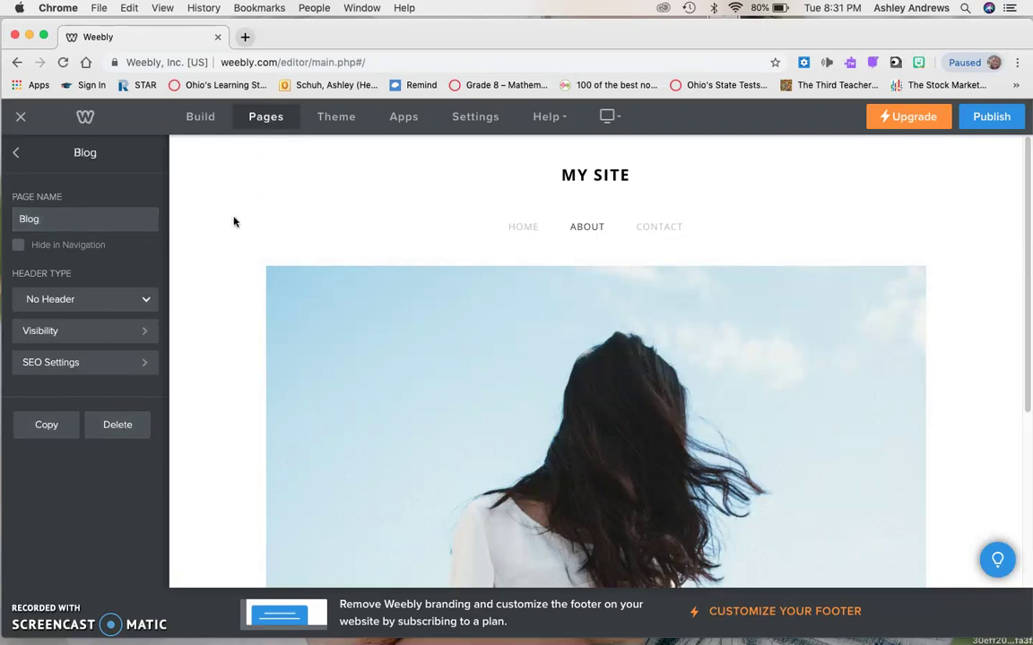
left_click(16, 152)
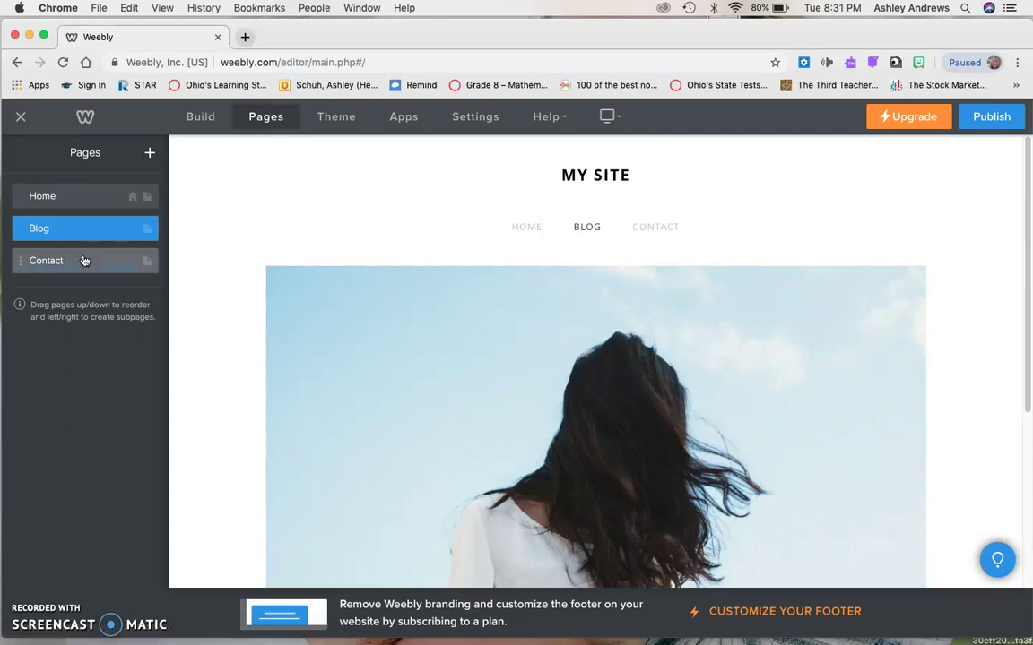
Rename the Contact page to Resources and go back to the pages list.
left_click(83, 260)
double_click(66, 217)
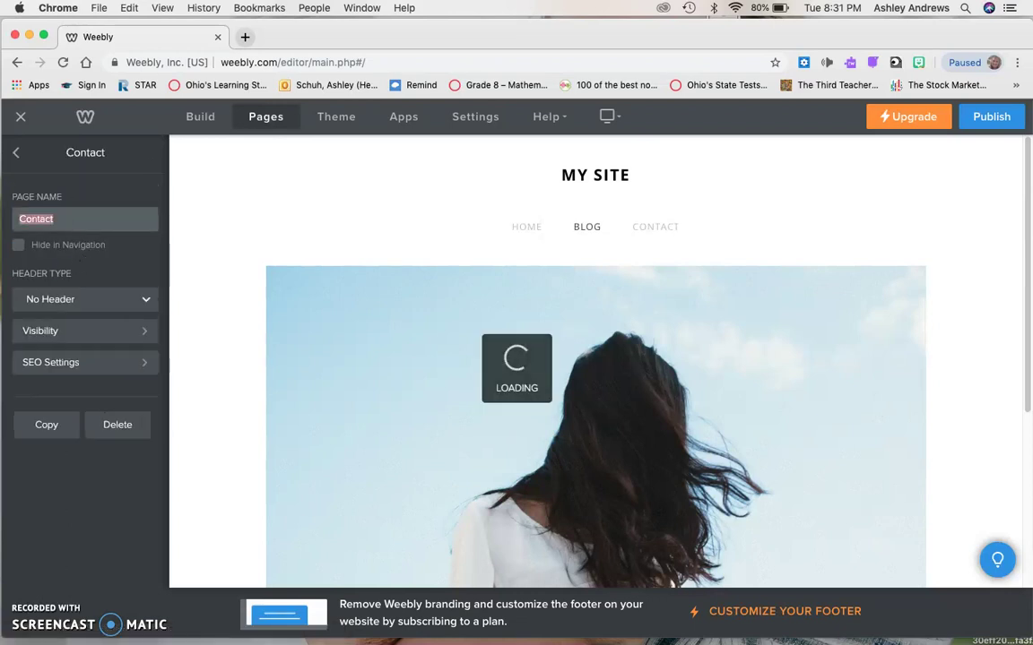
type("Resources")
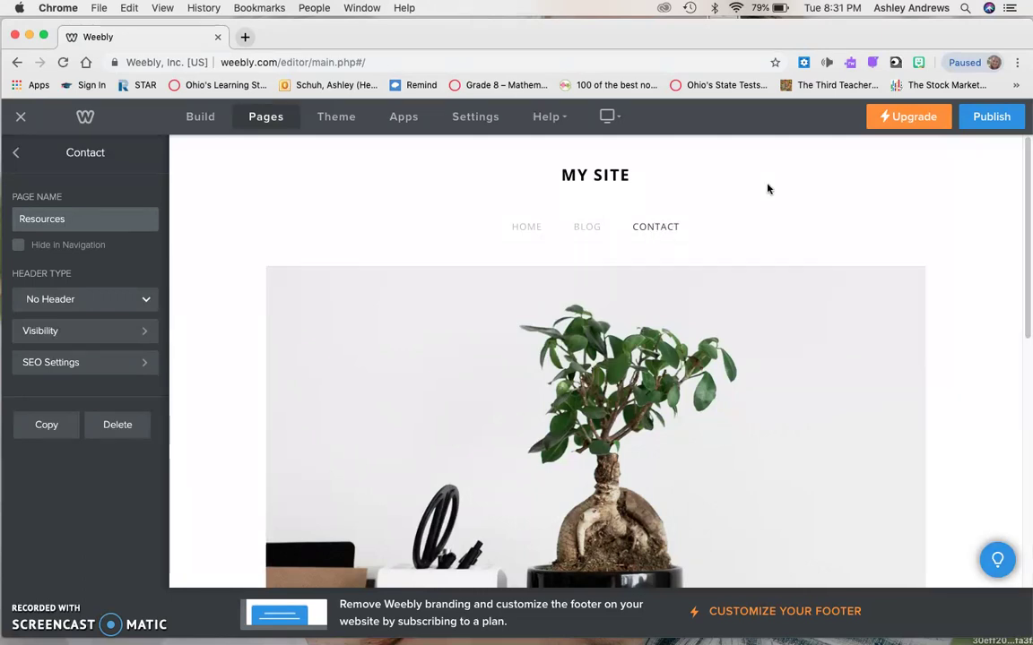
left_click(768, 189)
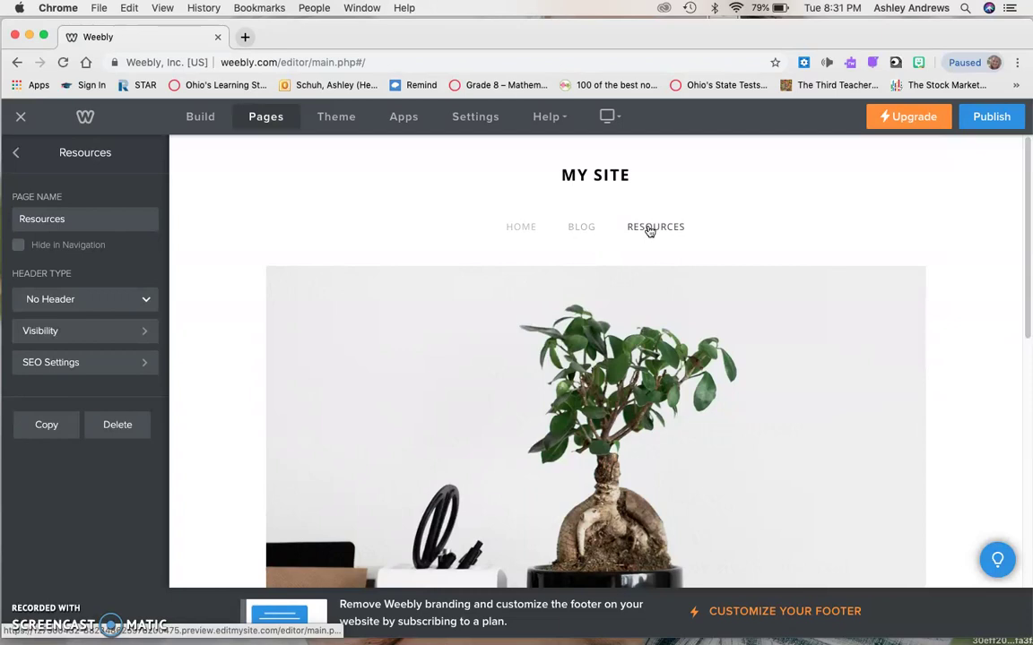
left_click(10, 154)
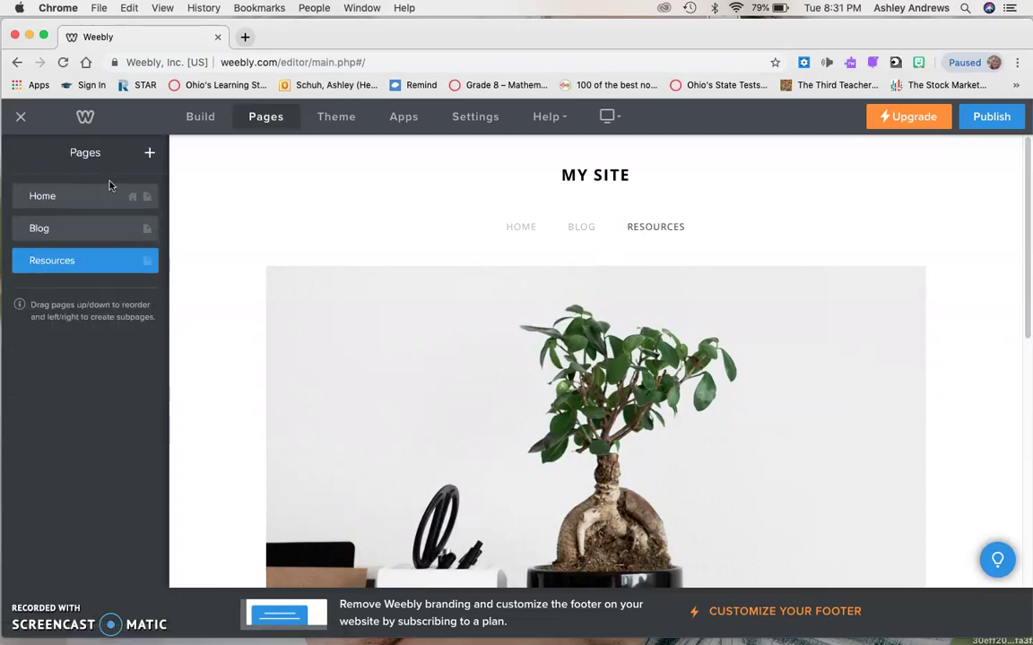
Add a standard page named Podcast and move it above Resources.
left_click(151, 154)
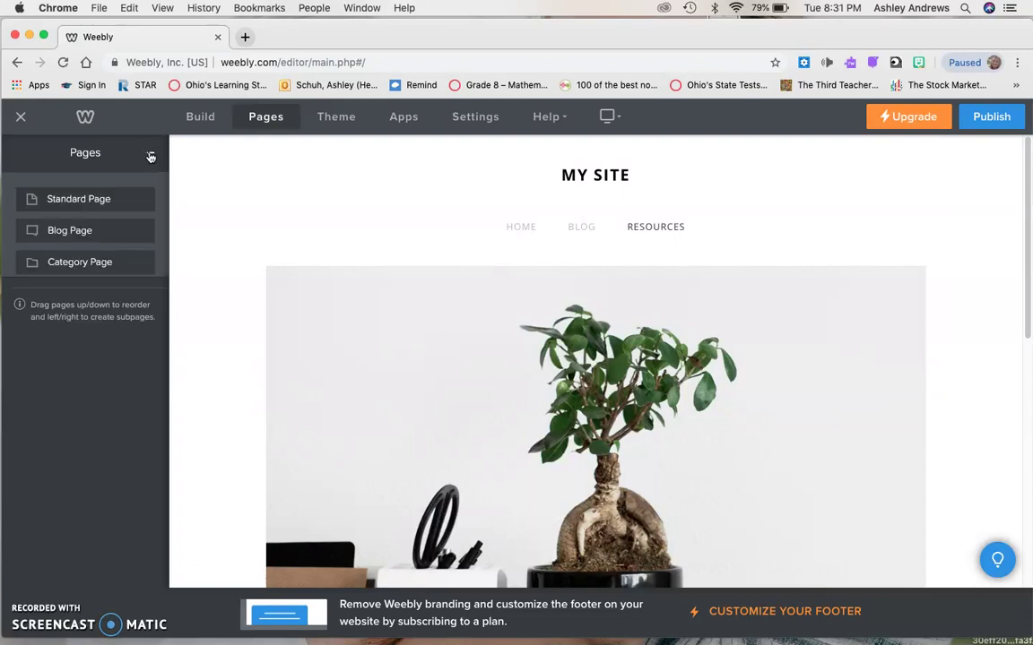
left_click(106, 199)
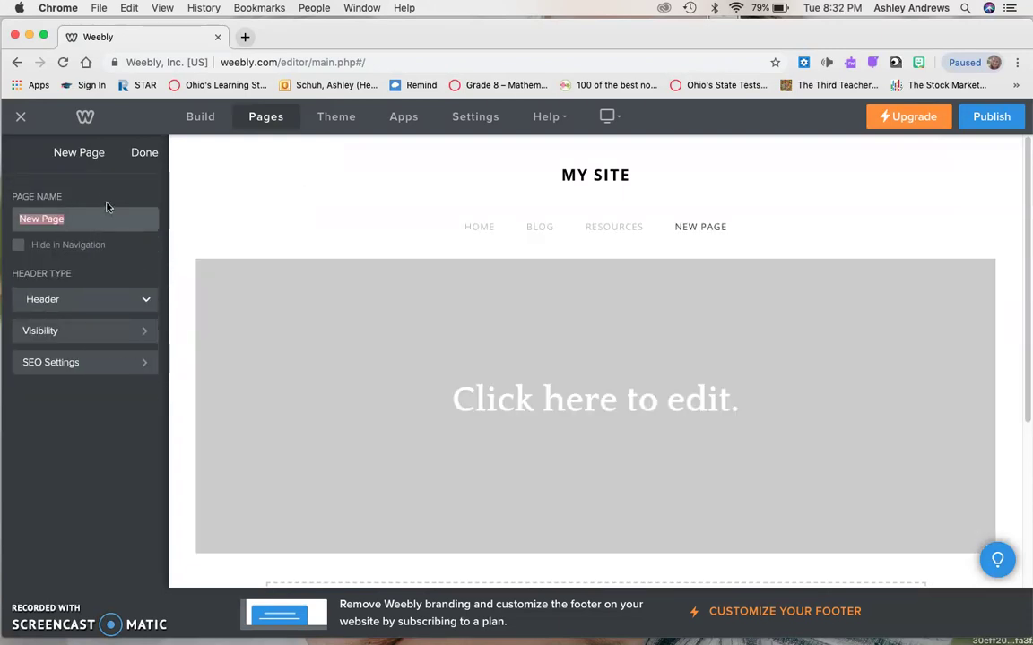
type("Podcast")
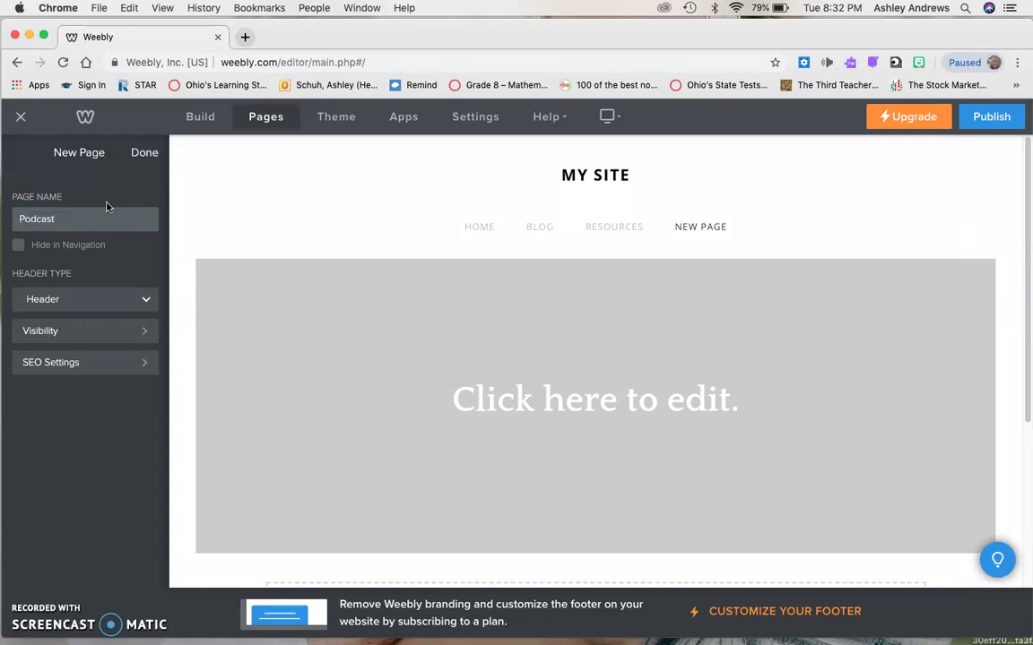
left_click(297, 198)
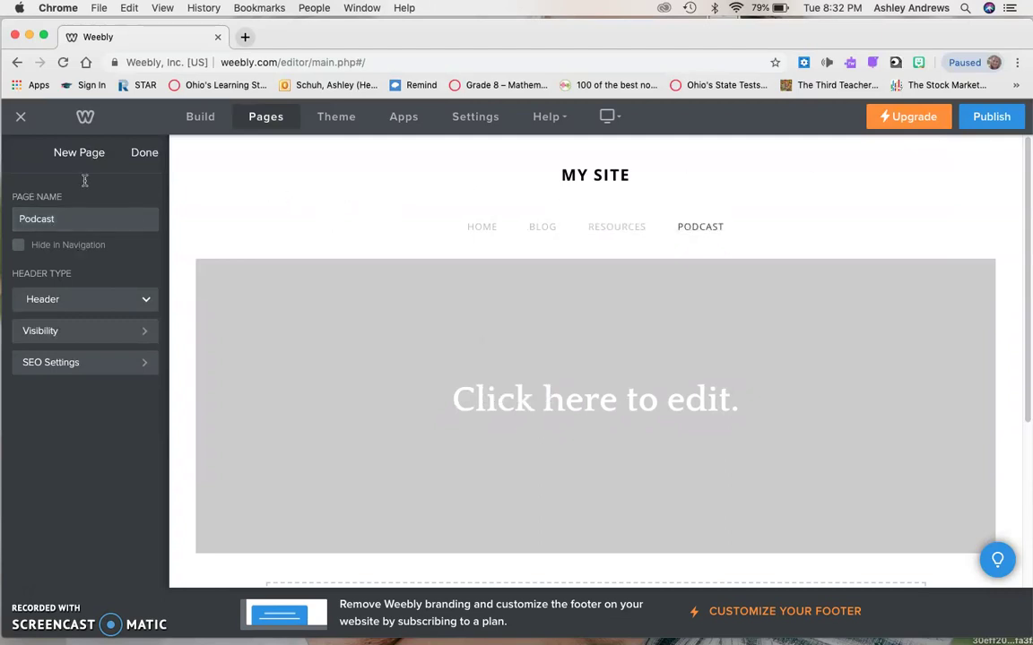
left_click(146, 153)
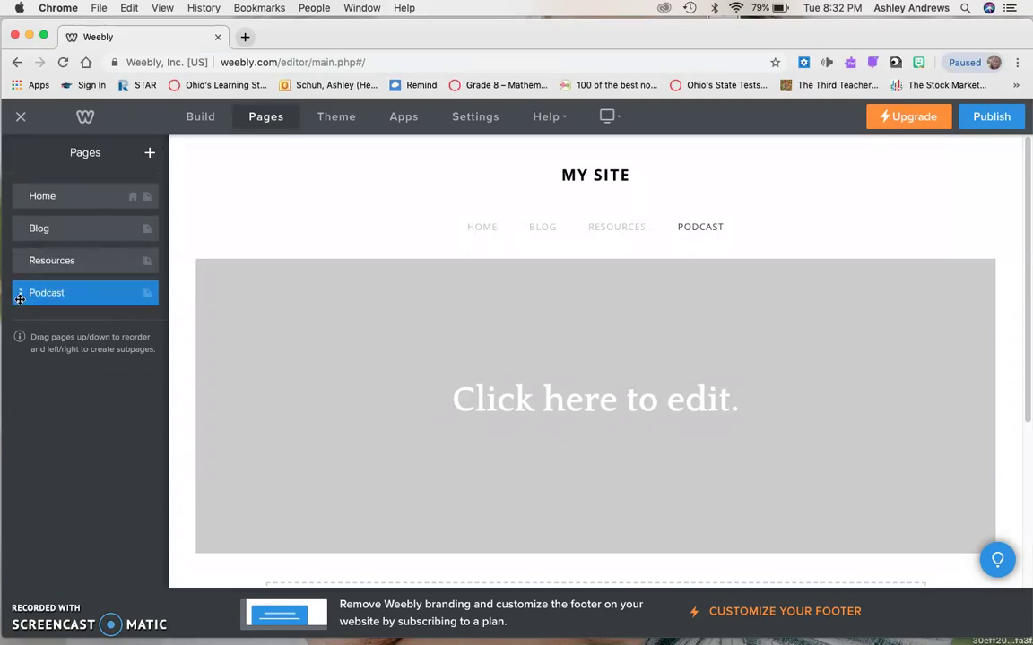
left_click_drag(18, 291, 19, 262)
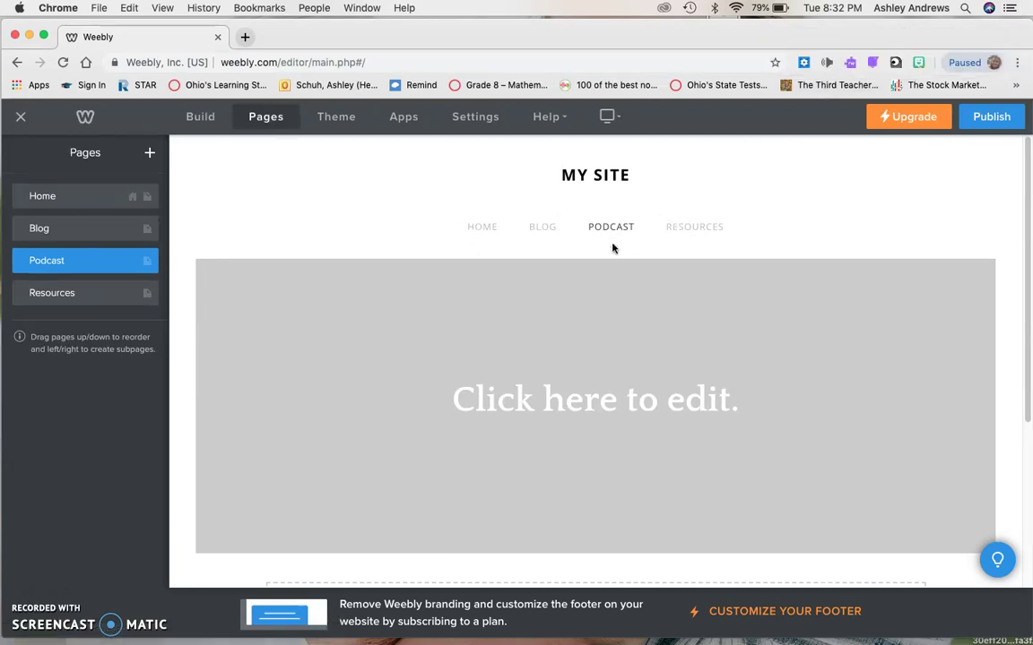
Add a standard page named Propoganda and move it above Resources.
left_click(150, 157)
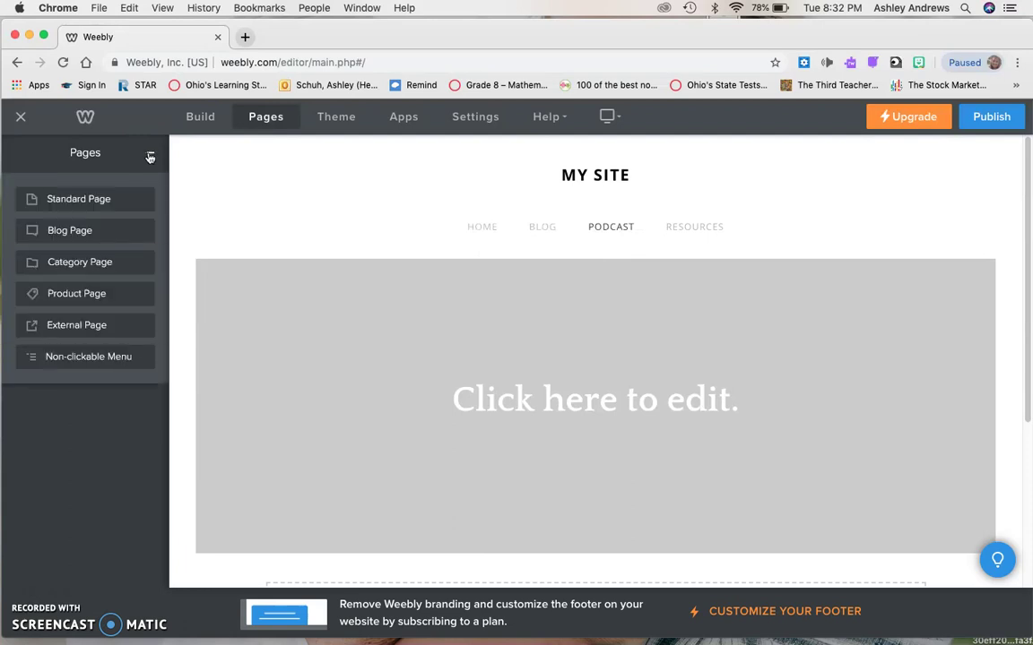
left_click(108, 200)
type("Pr")
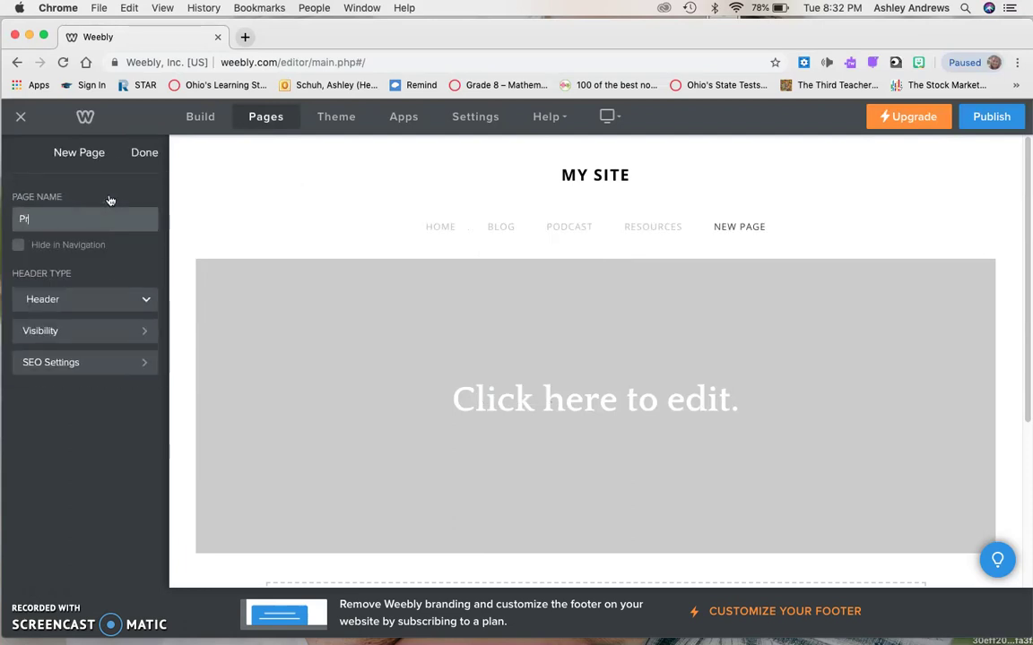
type("opoganda")
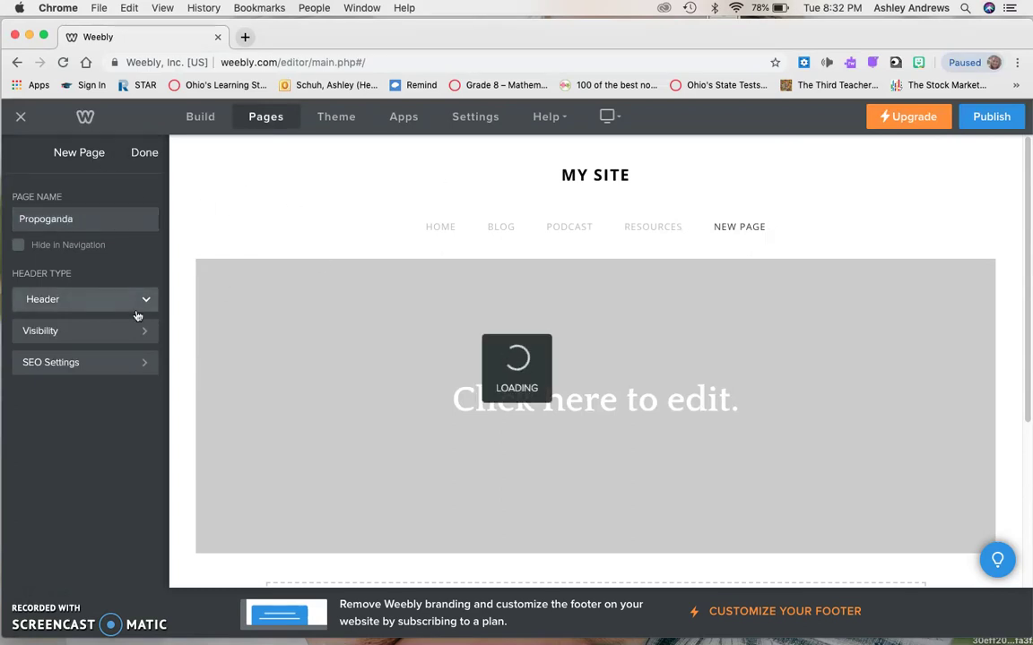
left_click(134, 149)
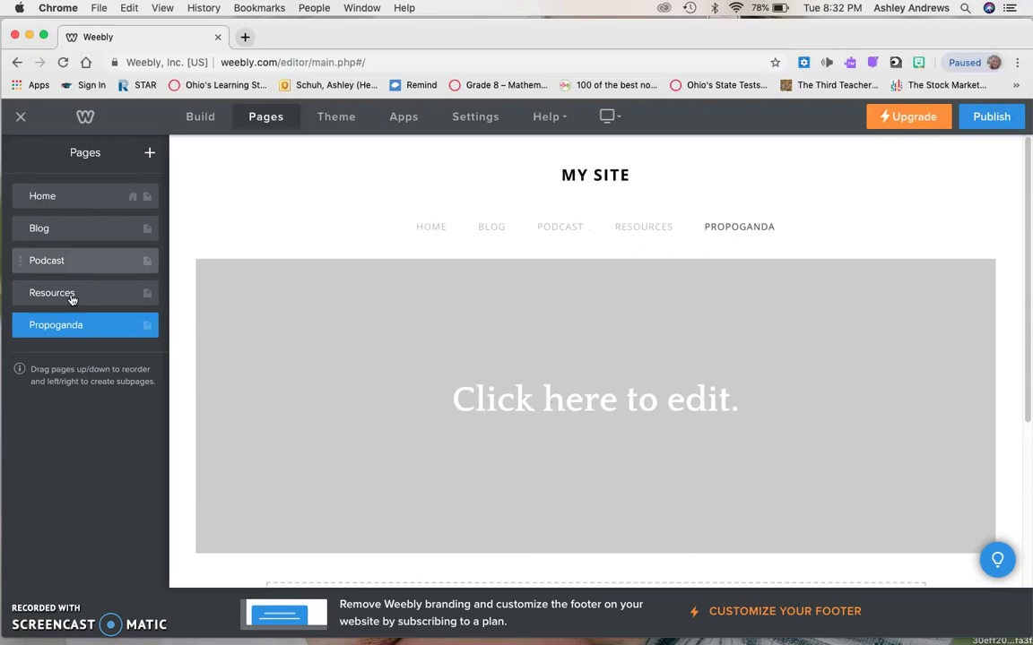
left_click_drag(35, 331, 25, 286)
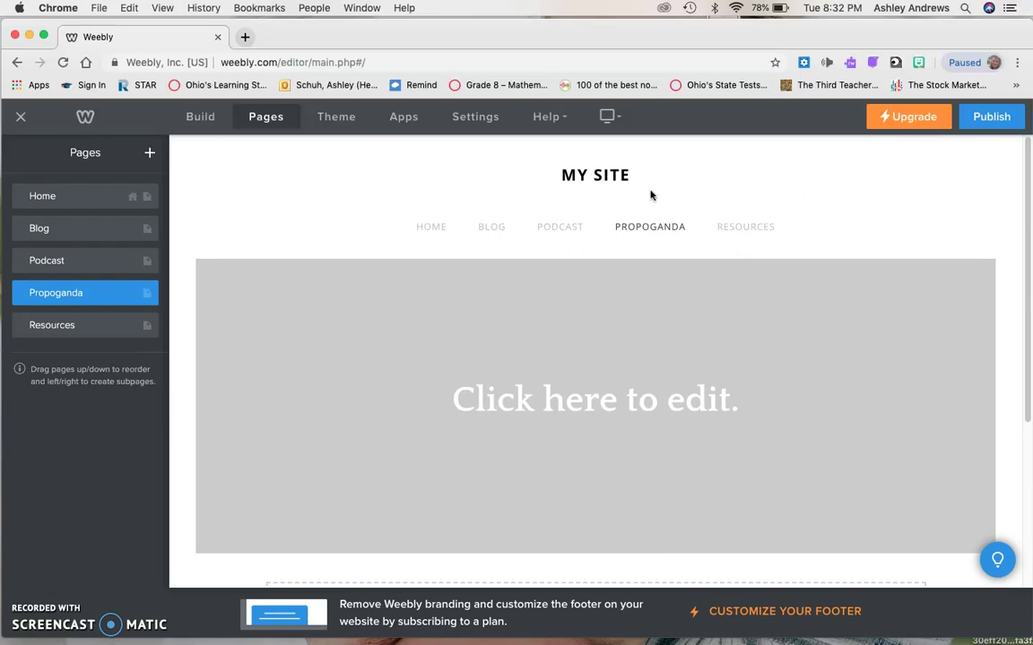
Add a standard page 'Multi-Step Solution Plan' and drag it above Resources in the pages list.
left_click(151, 153)
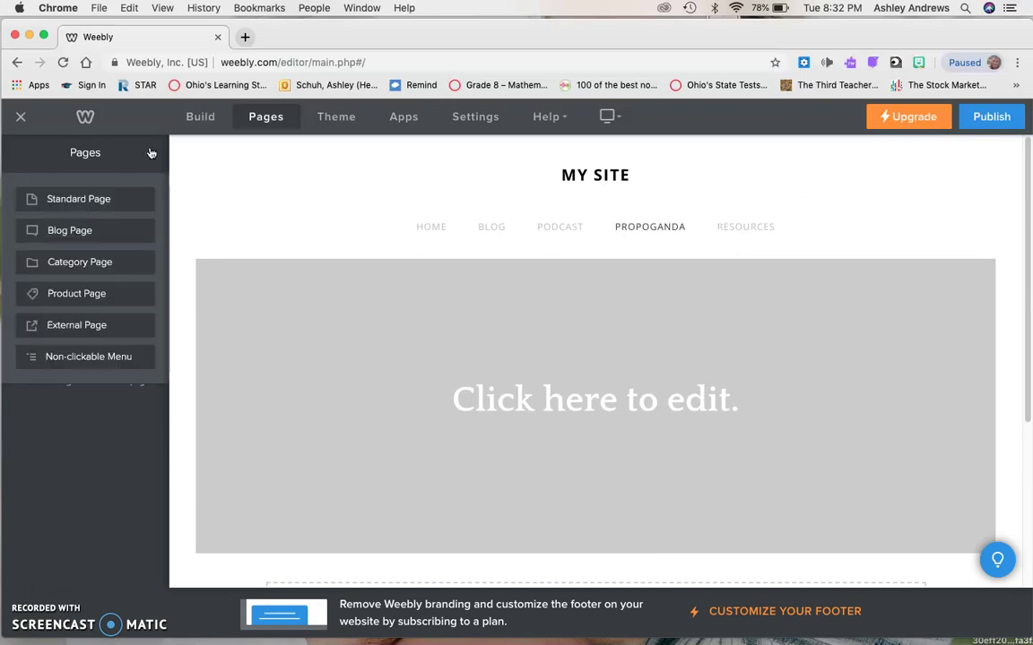
left_click(91, 201)
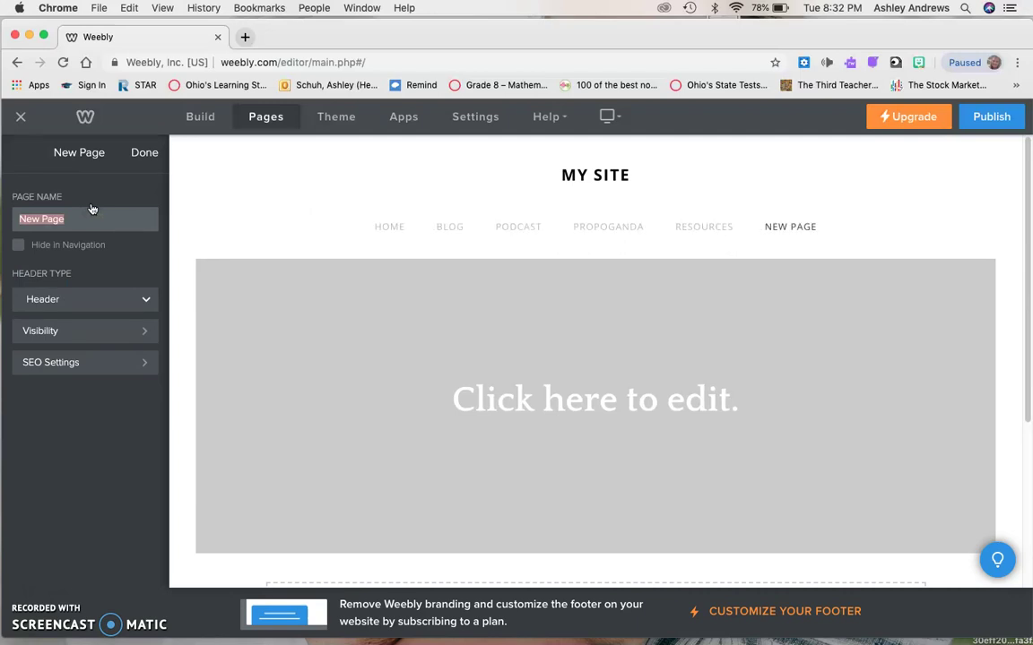
type("M")
type("ulti-Step Solution Plan")
left_click(145, 158)
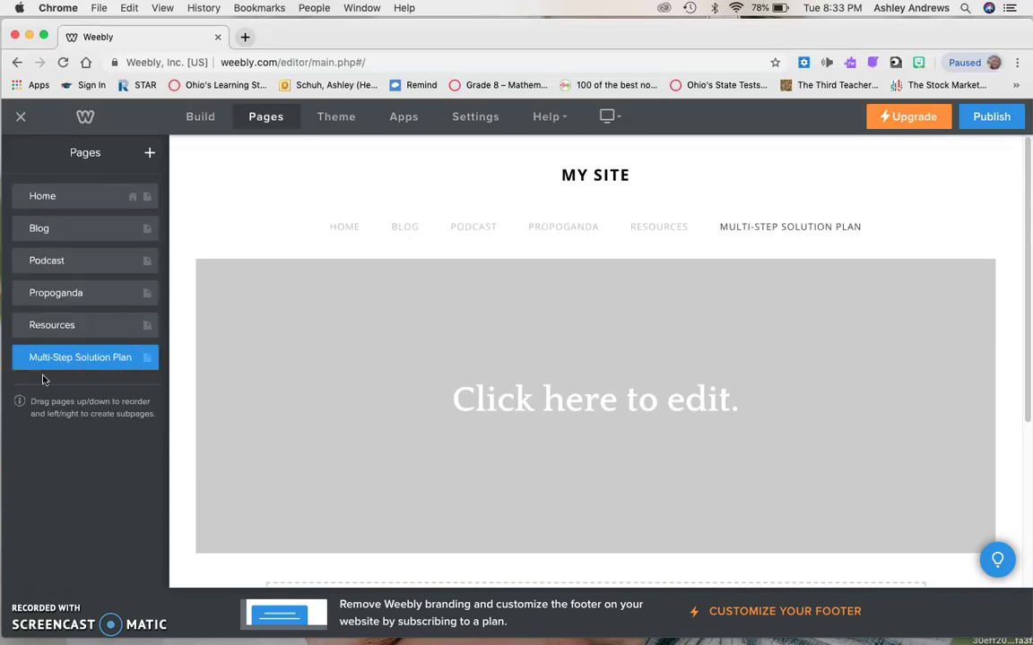
left_click_drag(21, 356, 23, 326)
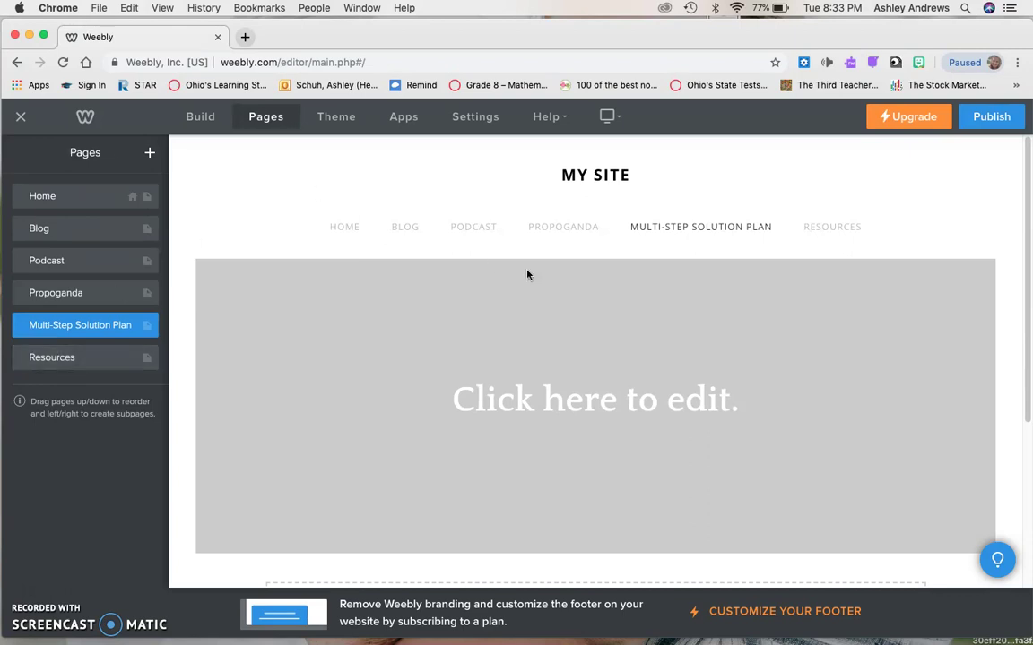
scroll(528, 271, "down", 3)
scroll(526, 274, "up", 5)
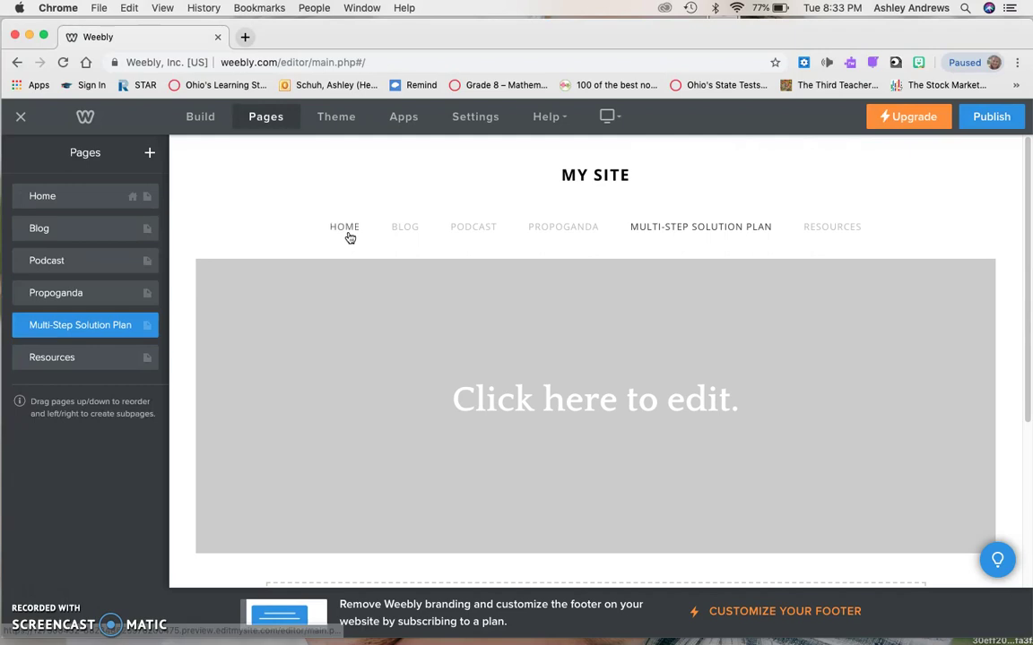
Open the Home page and view the flower image's advanced settings, then close them unchanged.
left_click(349, 235)
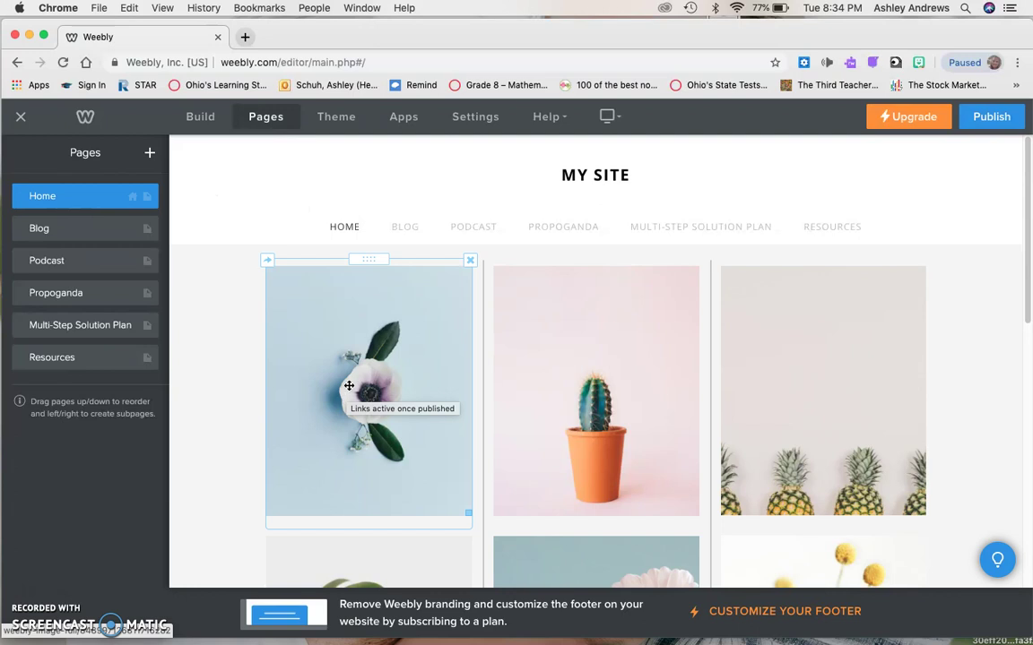
left_click(379, 317)
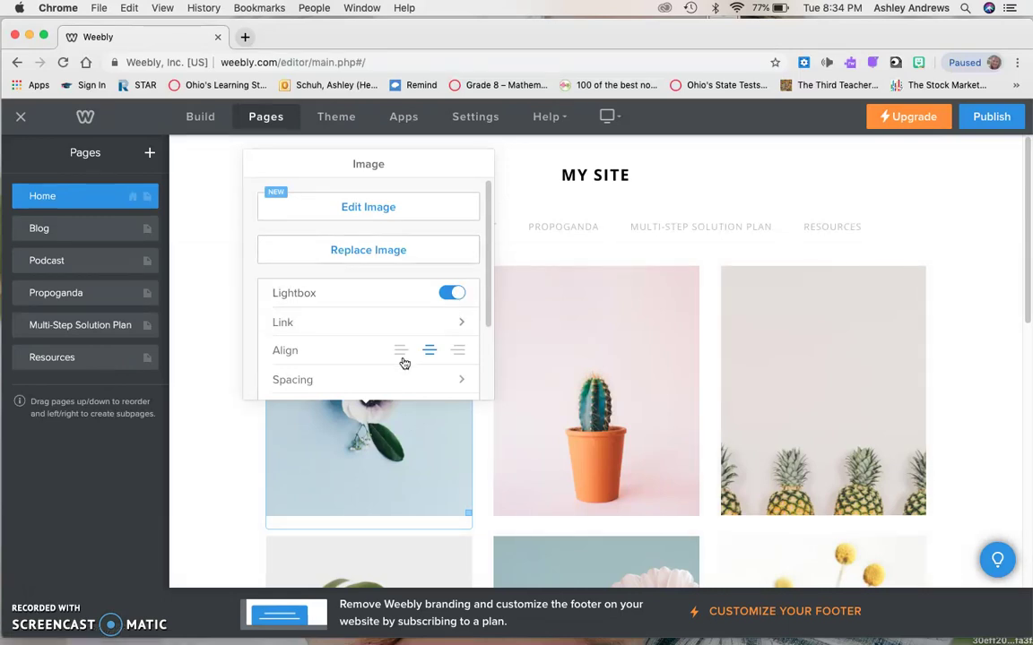
scroll(487, 341, "down", 3)
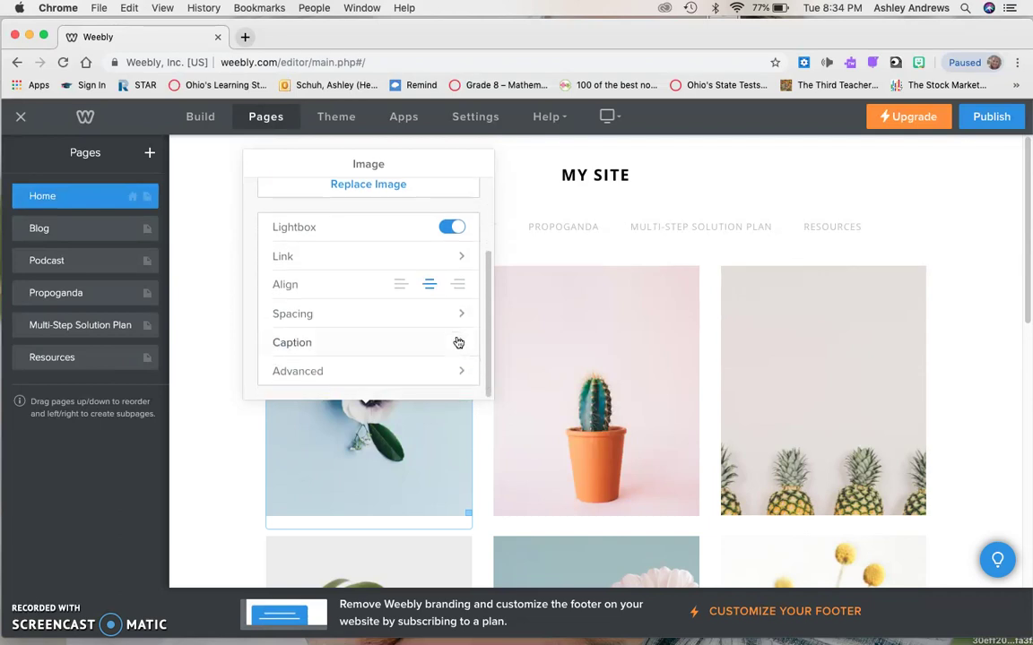
left_click(456, 375)
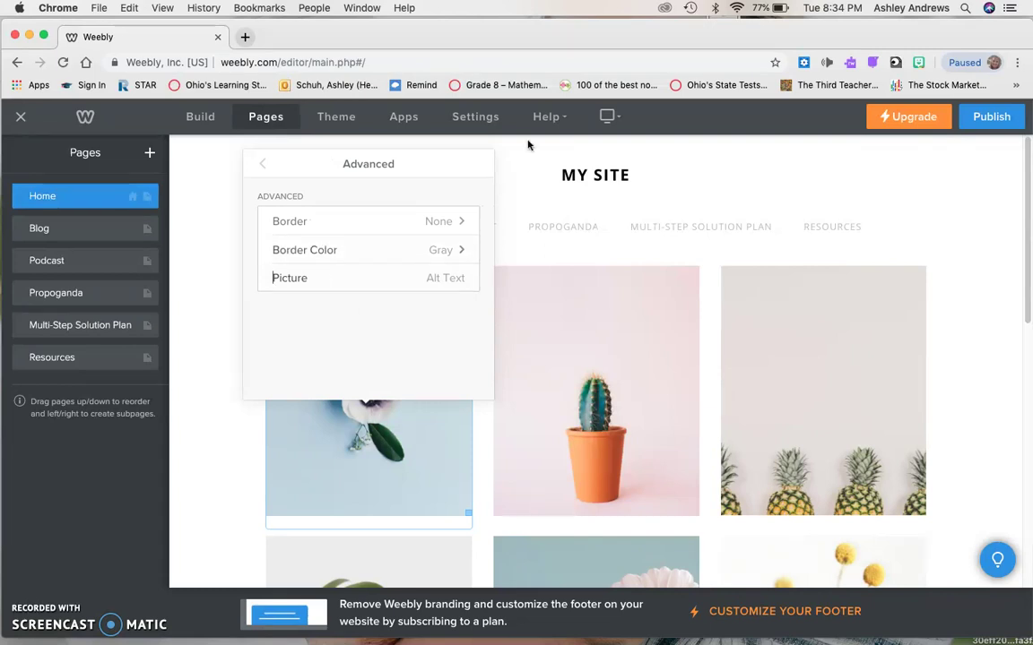
left_click(261, 165)
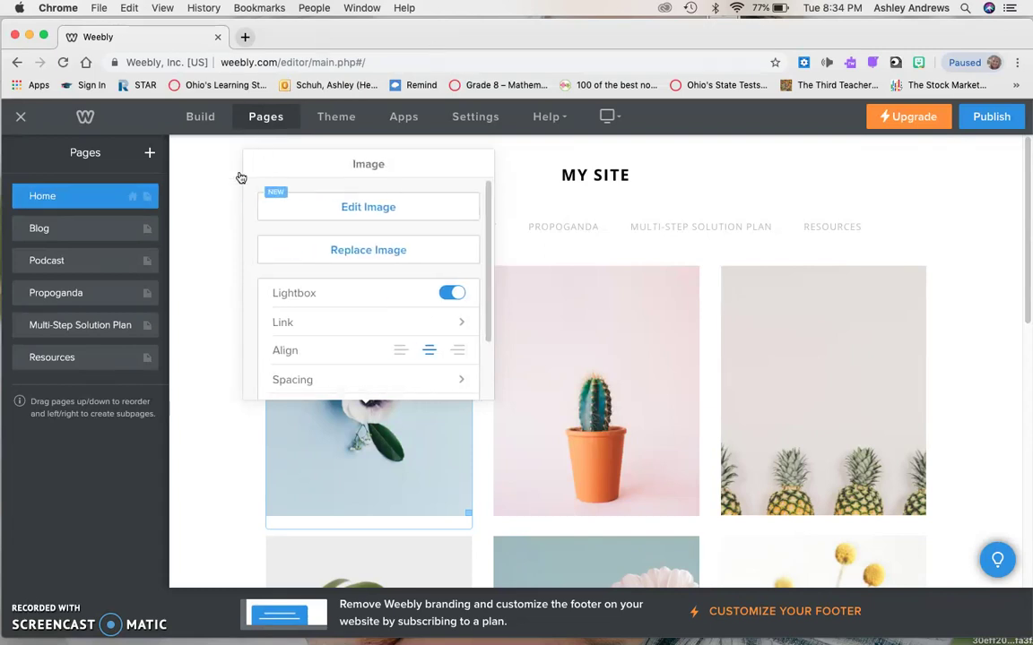
left_click(205, 204)
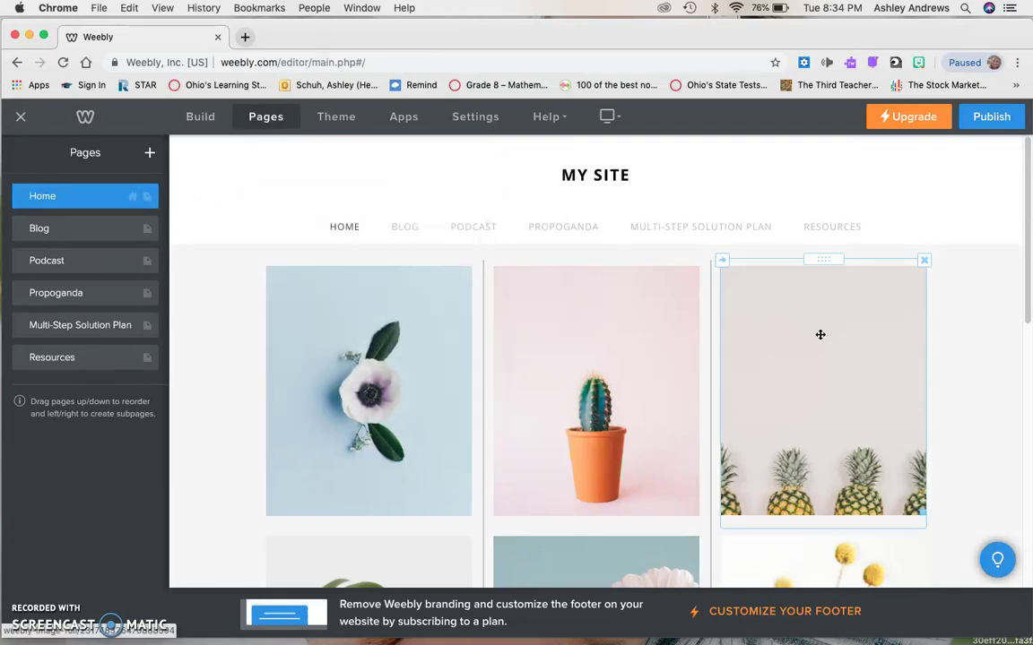
On the Blog page, replace the sample post text with 'Blog Post #1 Test sdfoanfiqmeoifnoiefnef'.
left_click(415, 230)
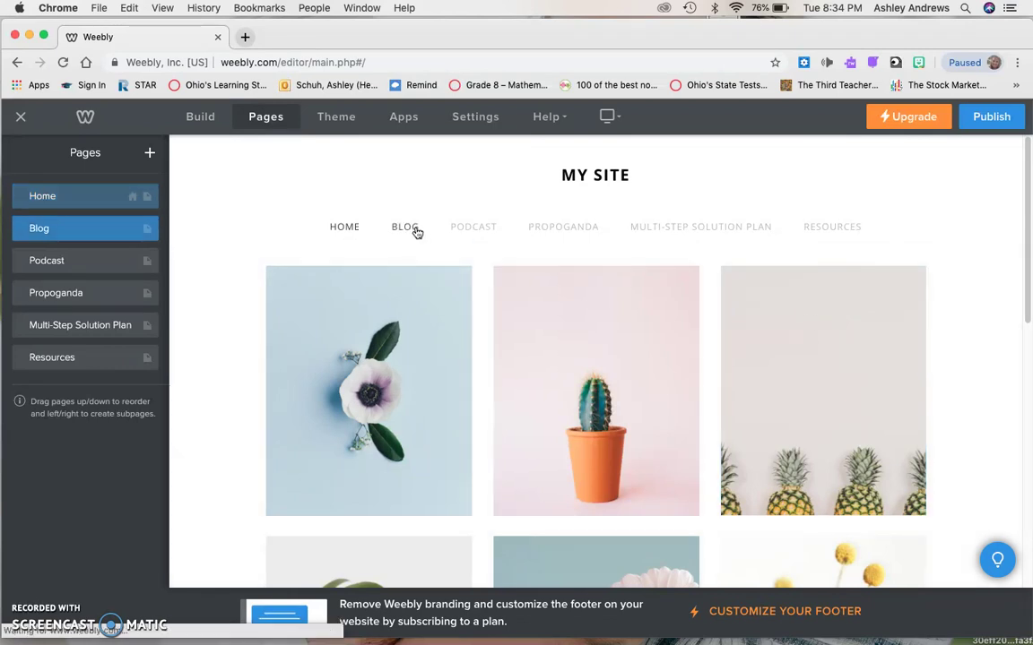
scroll(627, 394, "down", 5)
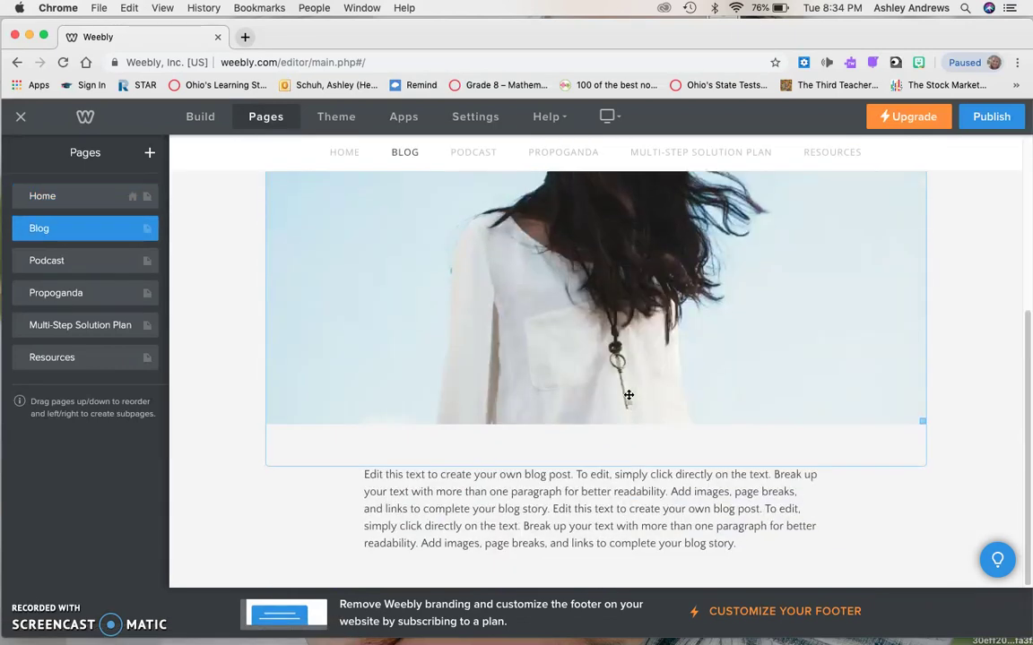
scroll(629, 394, "up", 5)
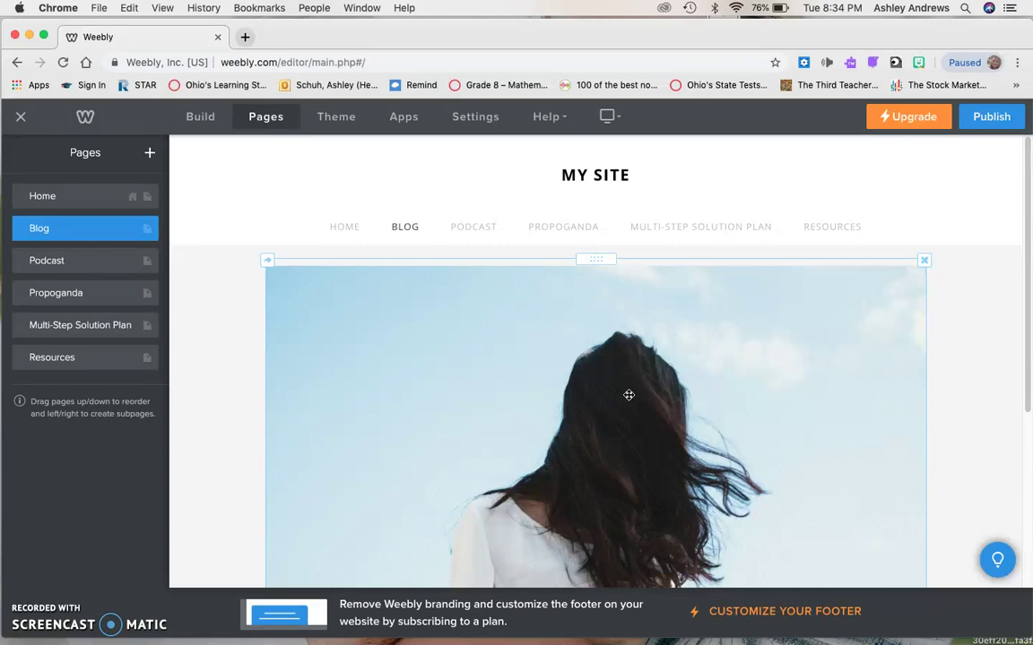
scroll(629, 394, "down", 5)
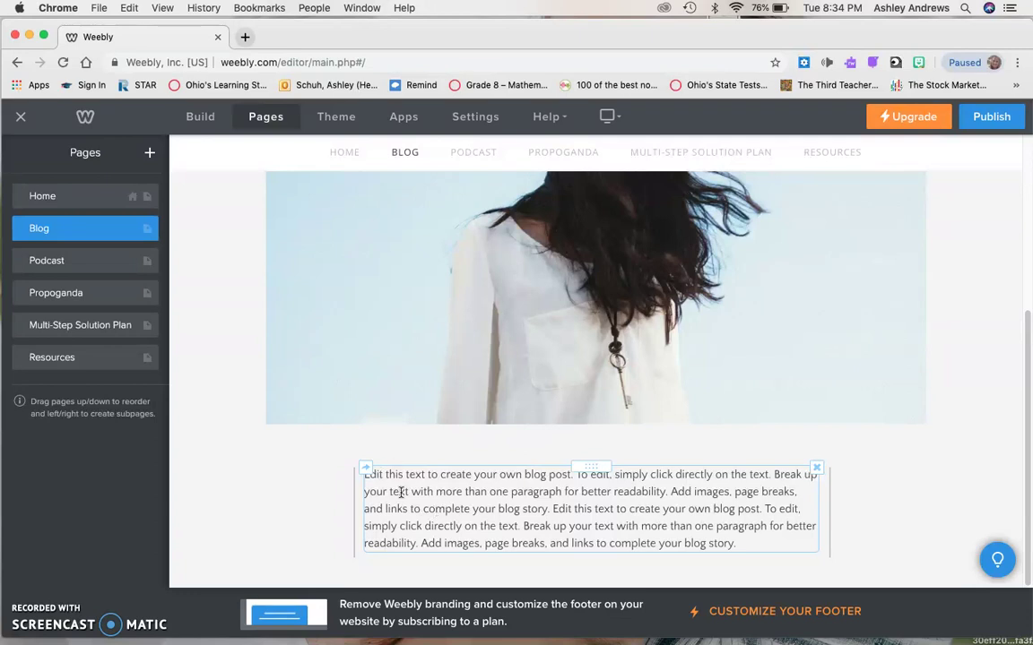
triple_click(466, 516)
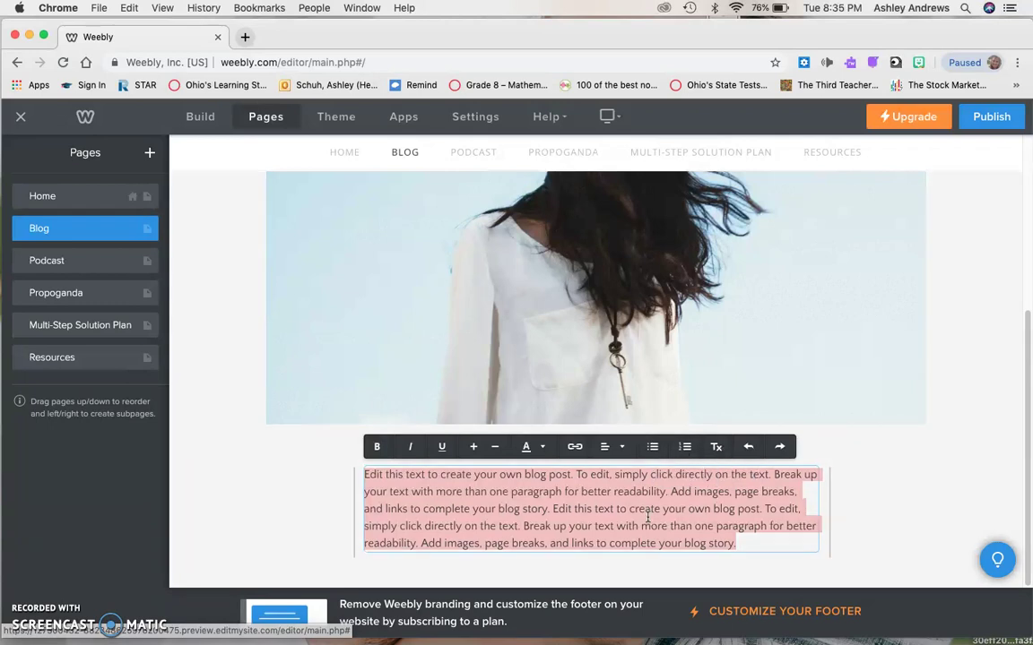
key("BackSpace")
type("Blo")
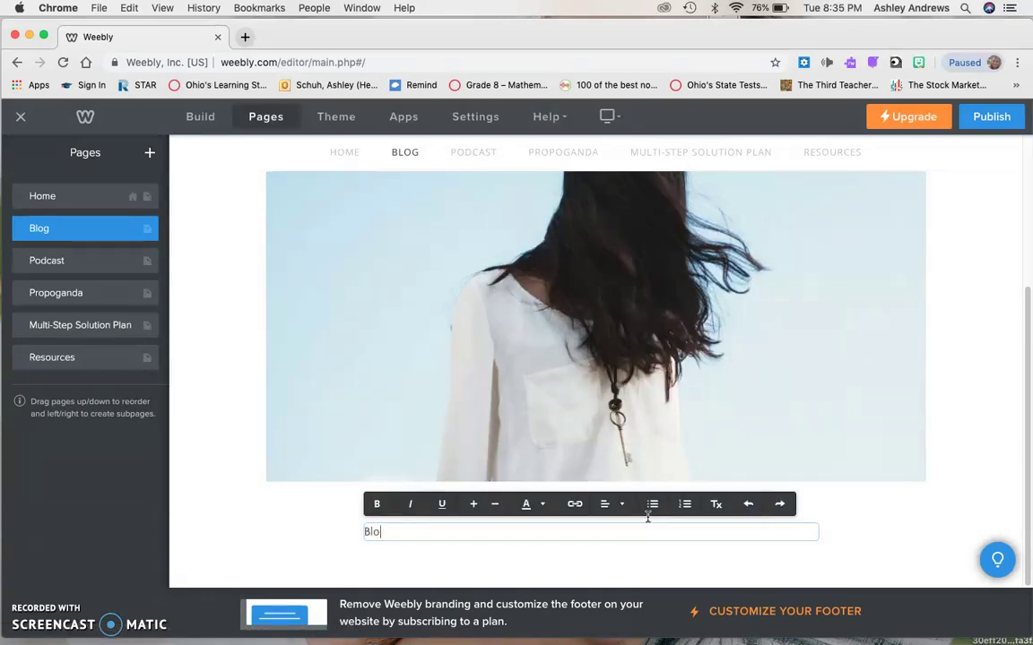
type("g Post #1 Test")
type(" sdfoanfiqmeoifnoiefnef")
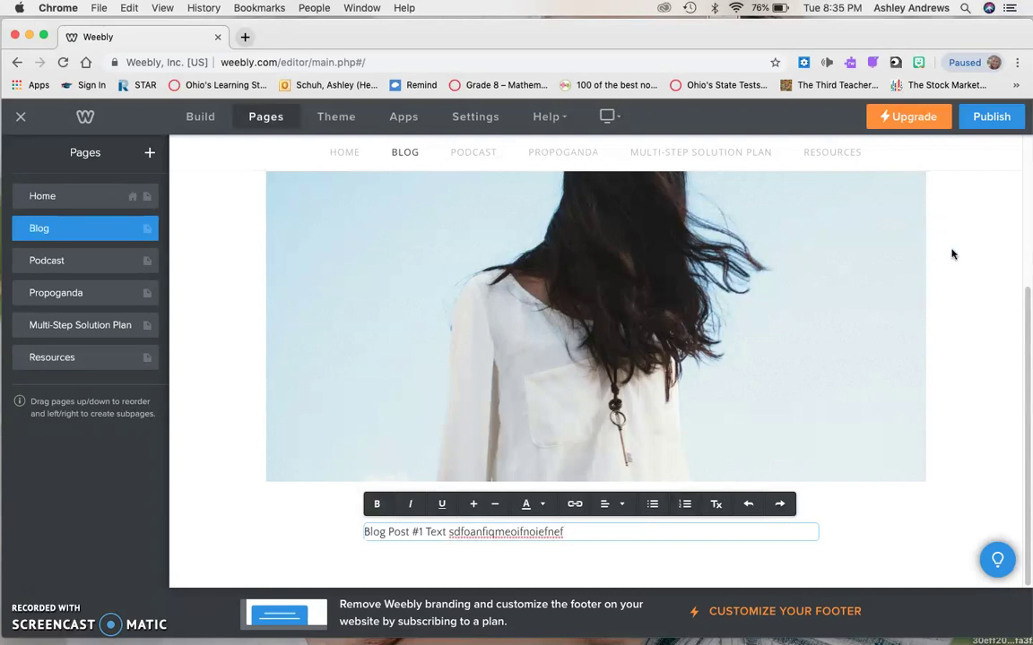
left_click(952, 255)
scroll(952, 255, "up", 5)
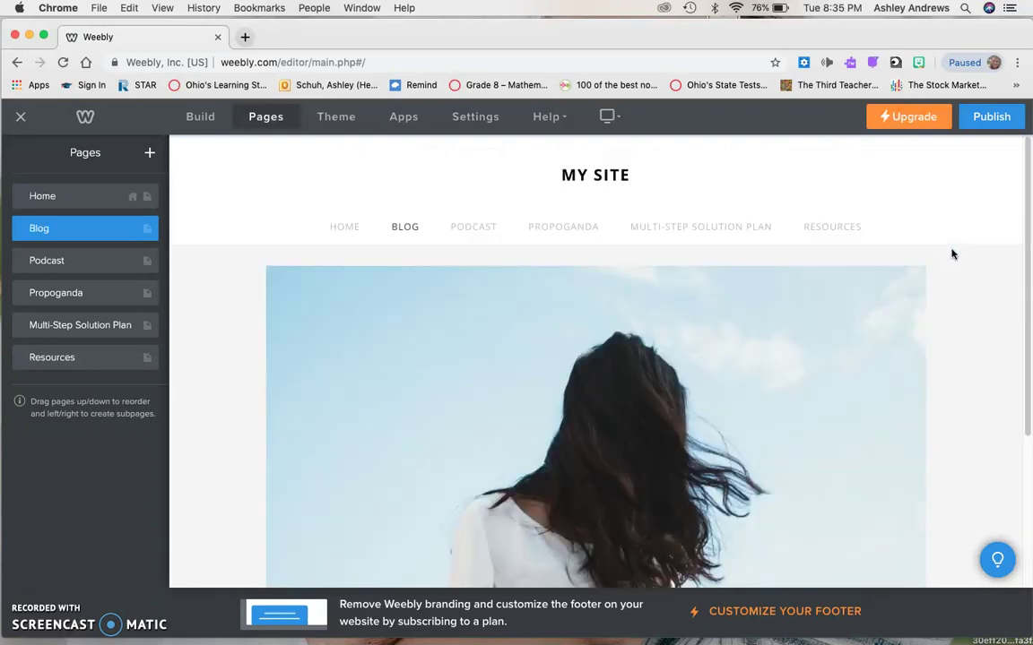
scroll(951, 254, "down", 5)
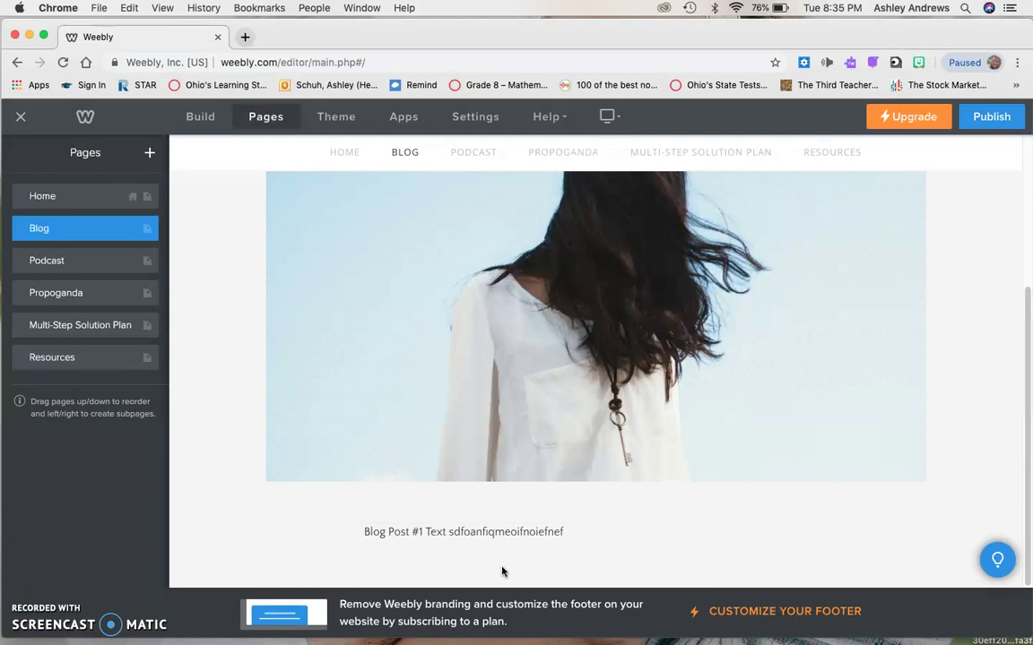
scroll(454, 549, "up", 5)
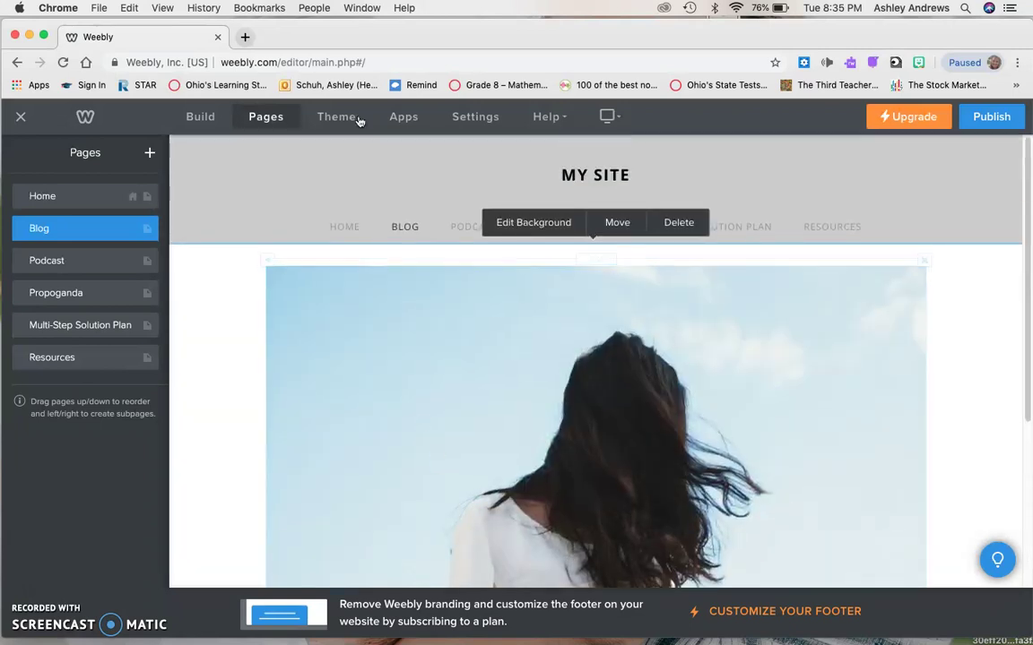
Drop an empty Section at the top of the Blog page and fill it with Image and Text elements.
left_click(198, 118)
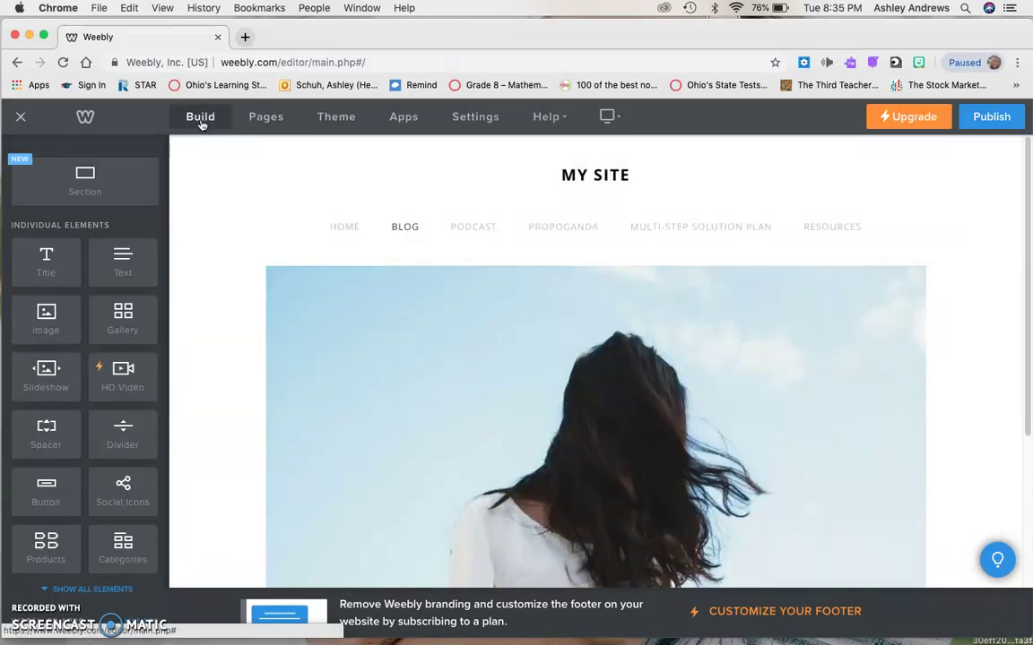
scroll(315, 532, "down", 5)
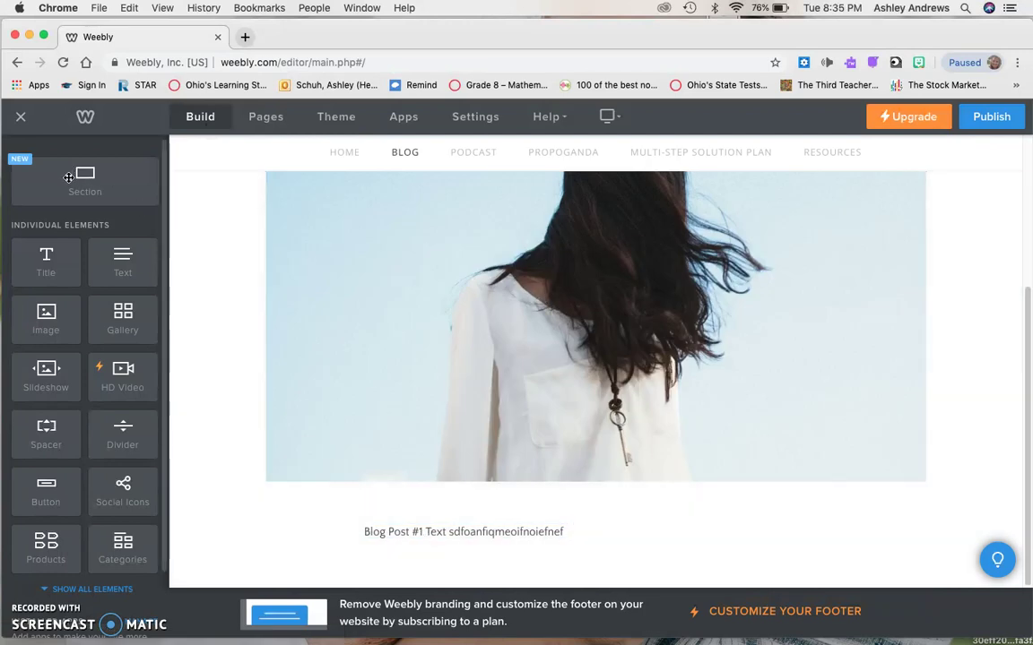
left_click_drag(85, 180, 422, 582)
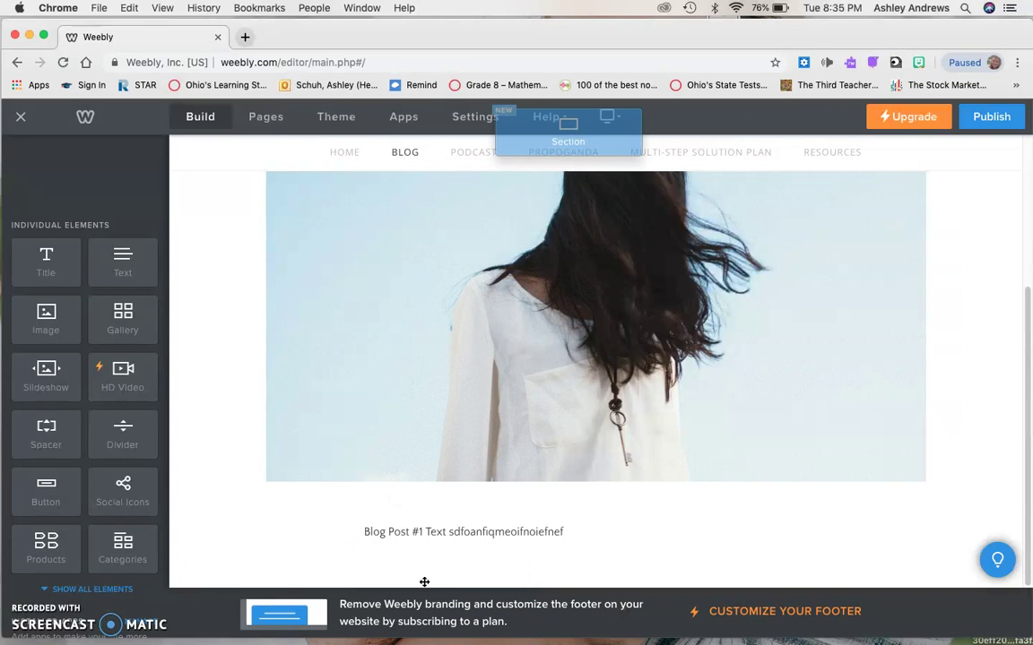
left_click_drag(397, 339, 396, 339)
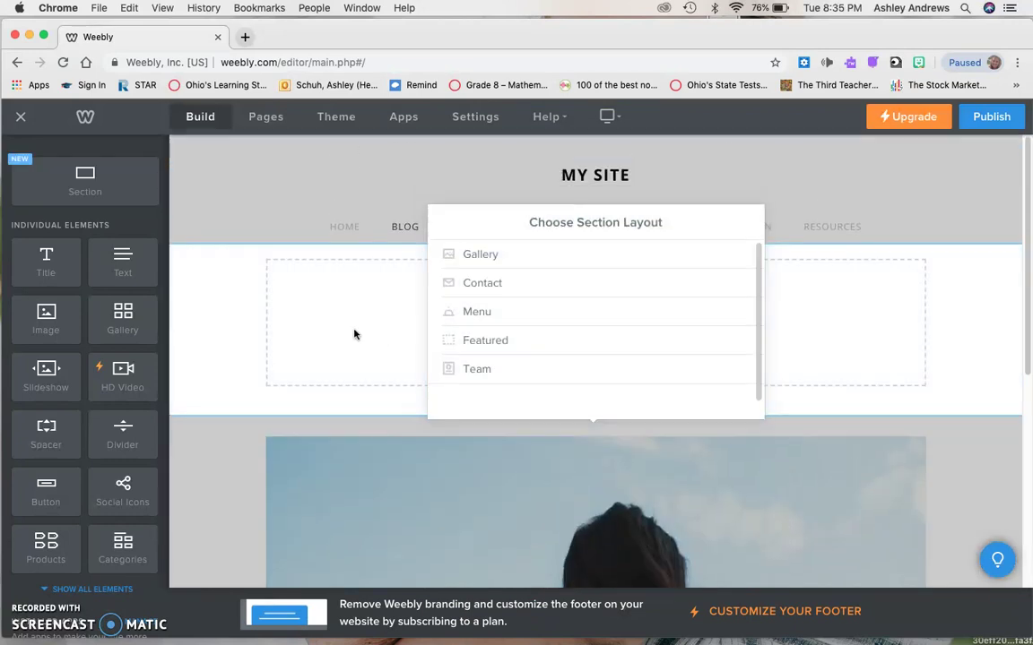
left_click(848, 297)
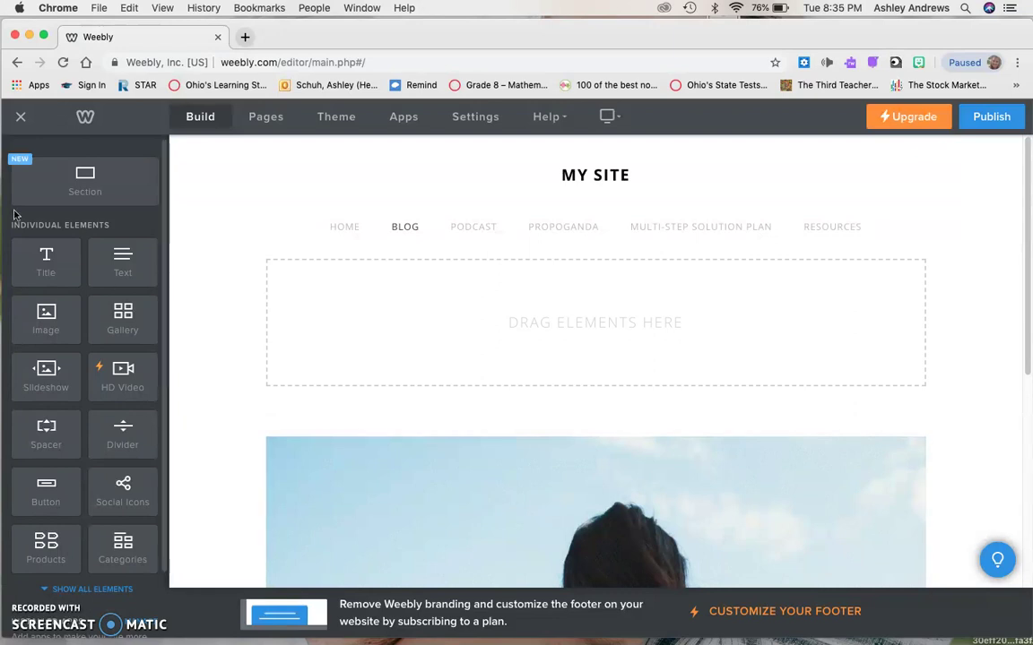
left_click_drag(46, 303, 428, 315)
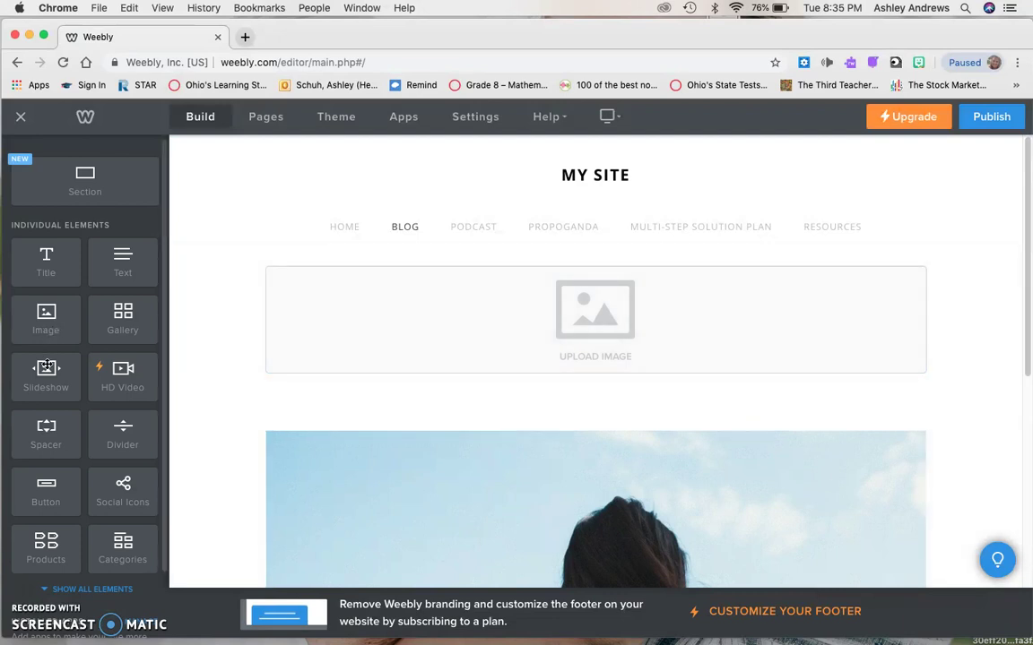
left_click_drag(130, 256, 443, 306)
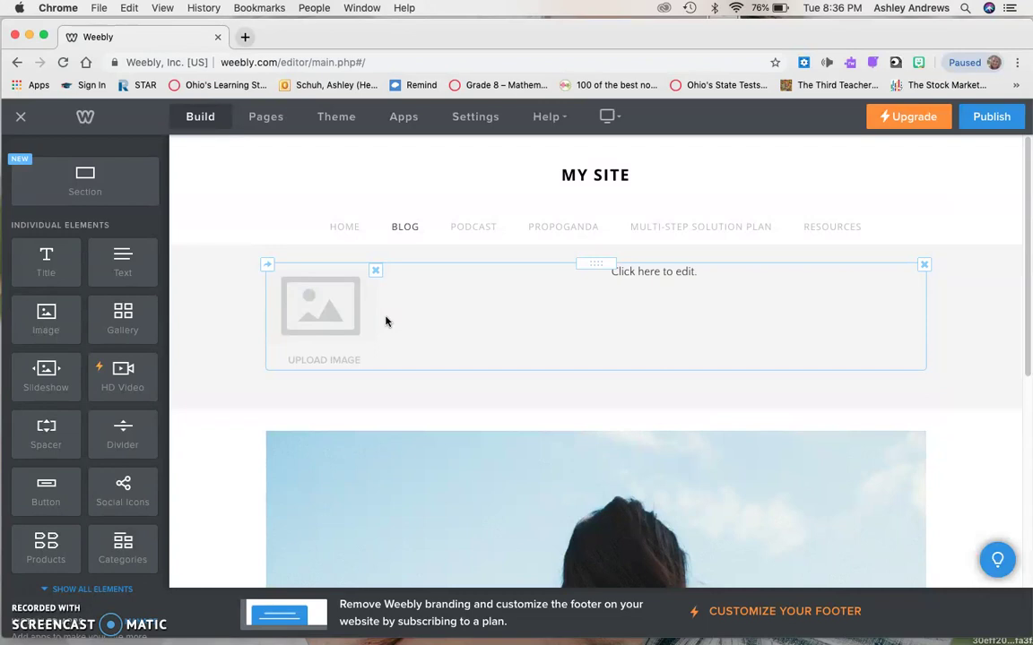
Visit the Home, Blog, Podcast, Propoganda and Multi-Step Solution Plan pages in turn.
left_click(346, 229)
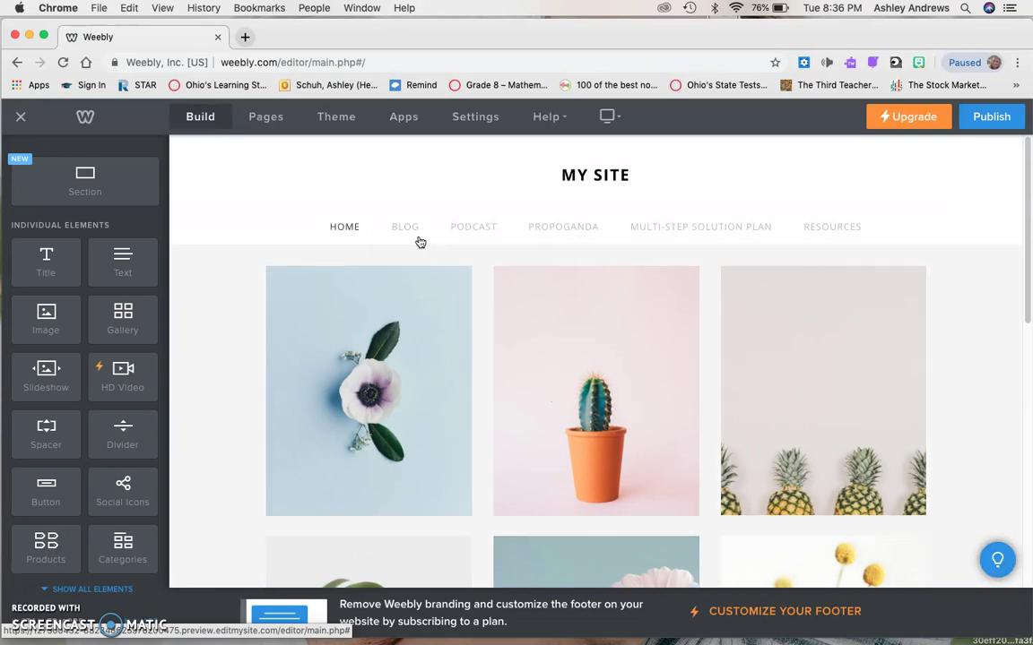
left_click(409, 235)
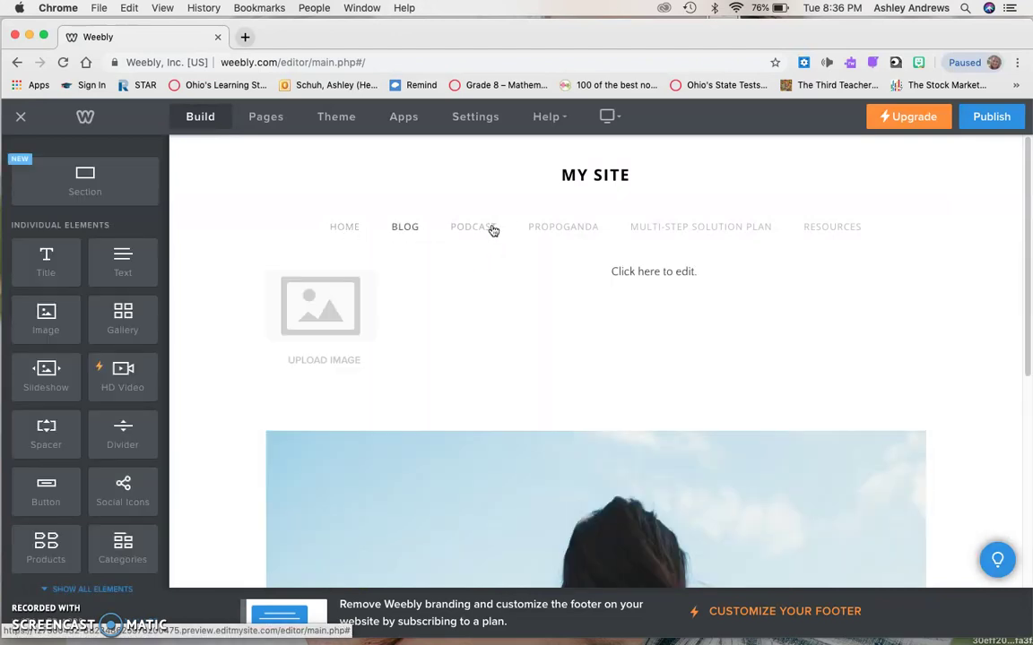
left_click(489, 231)
left_click(581, 231)
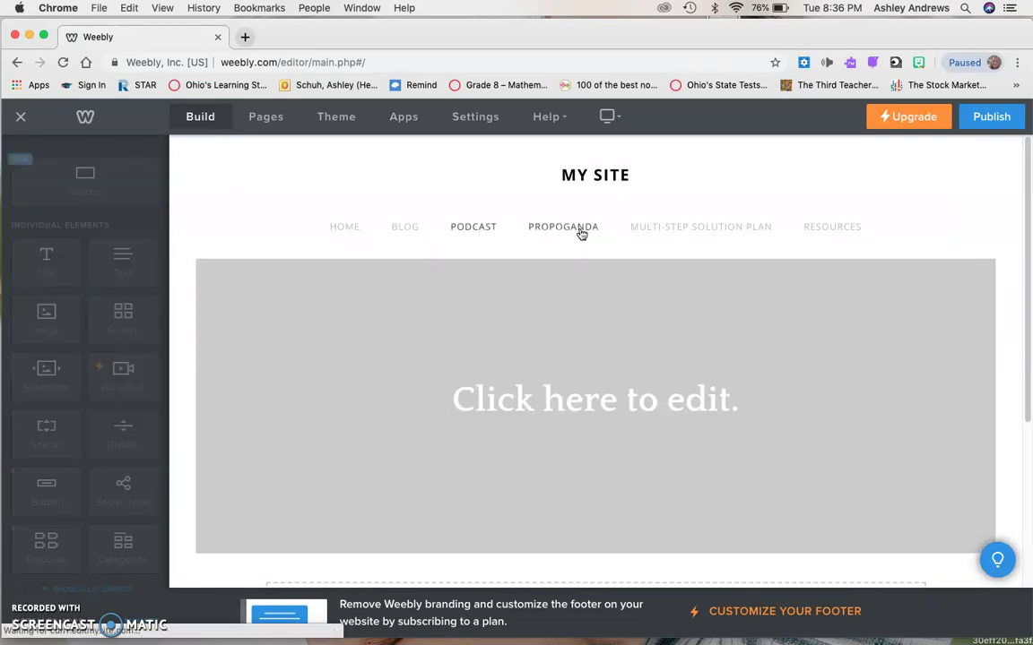
left_click(724, 234)
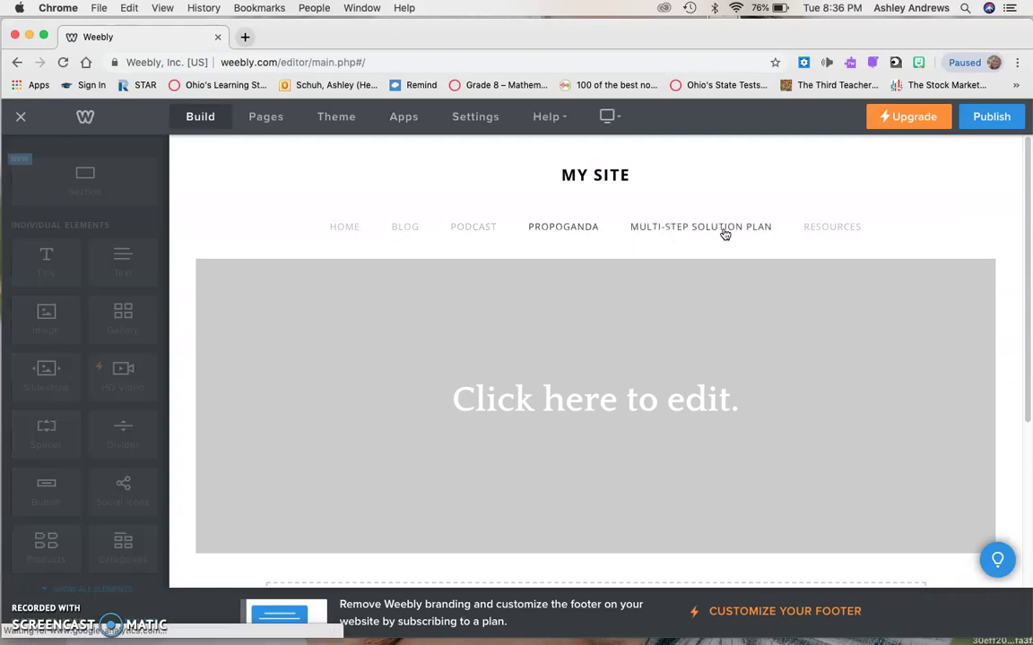
Change the site title from MY SITE to 'MRS. THOMAS'S WORLD PROBLEM SOLVERS BLOG'.
mouse_move(613, 175)
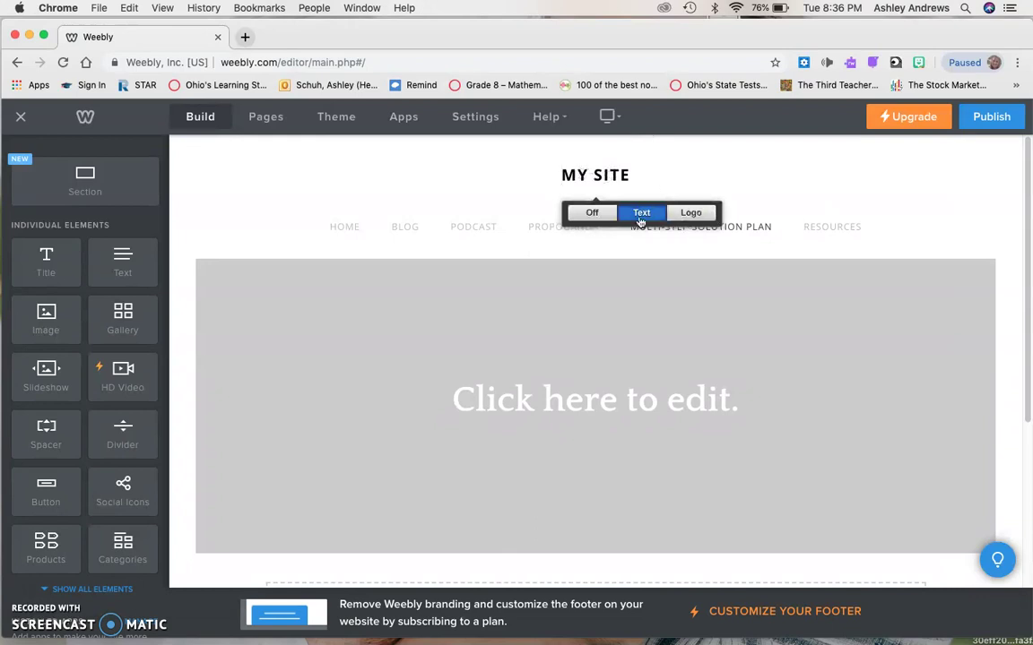
left_click(588, 175)
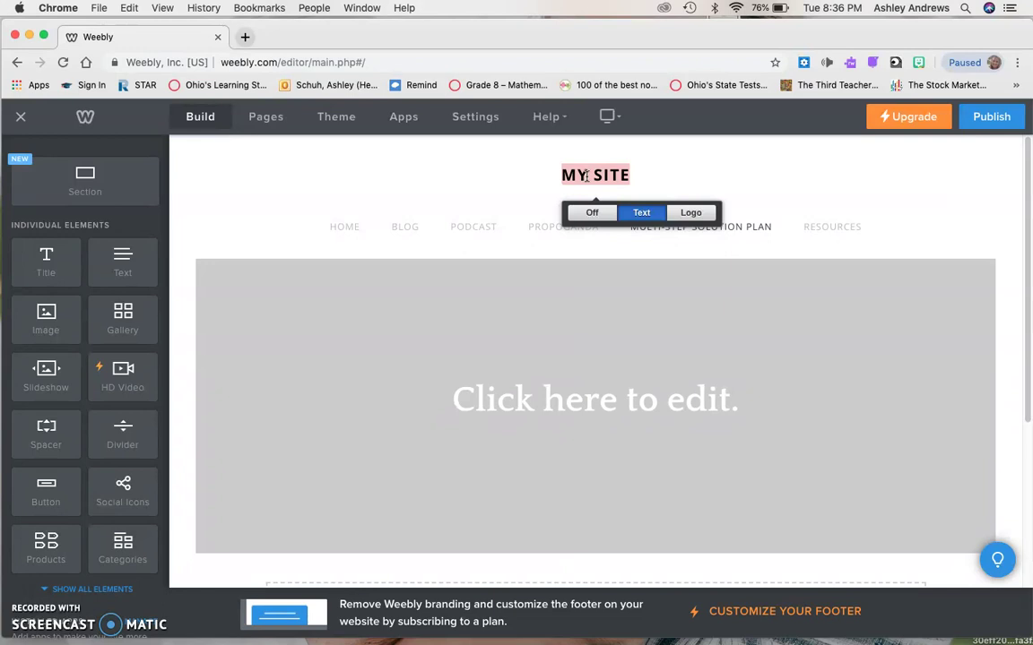
type("MRS. THOMAS")
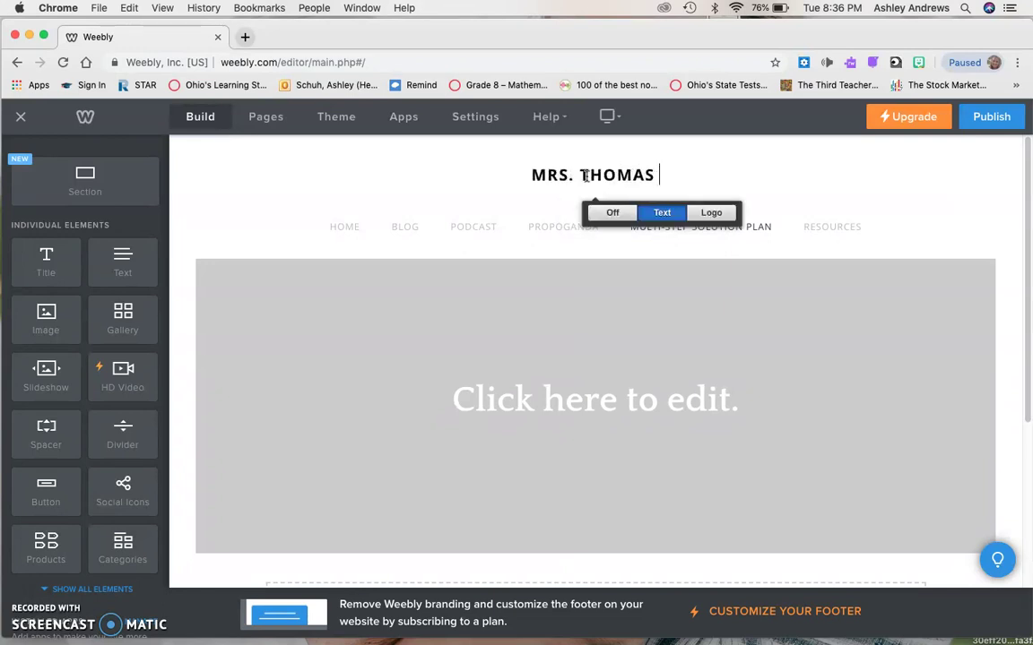
key("BackSpace")
type("'S ")
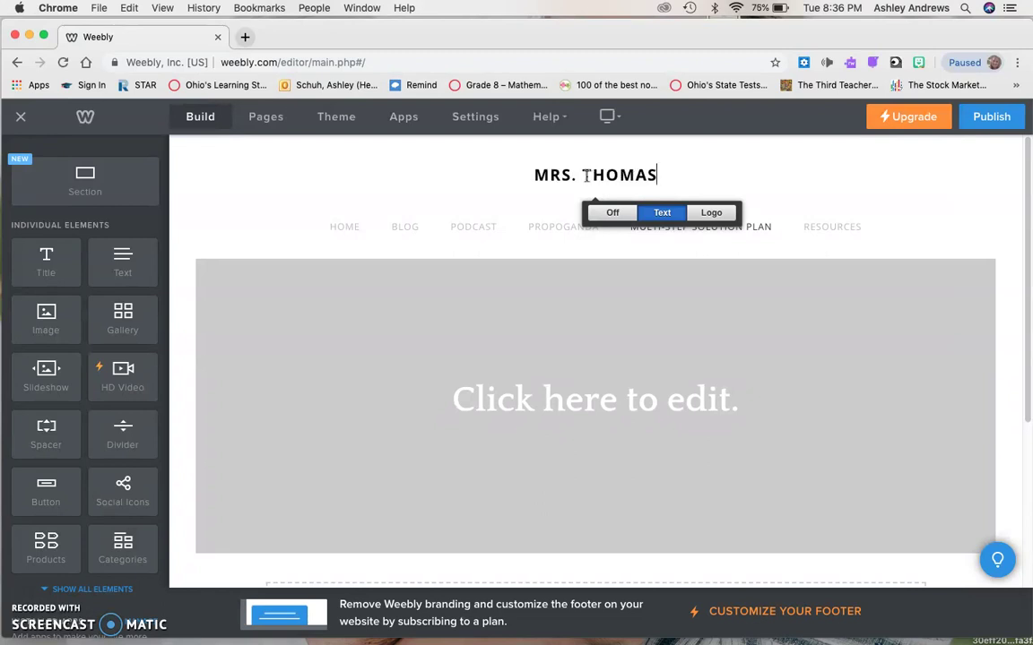
type("WOR")
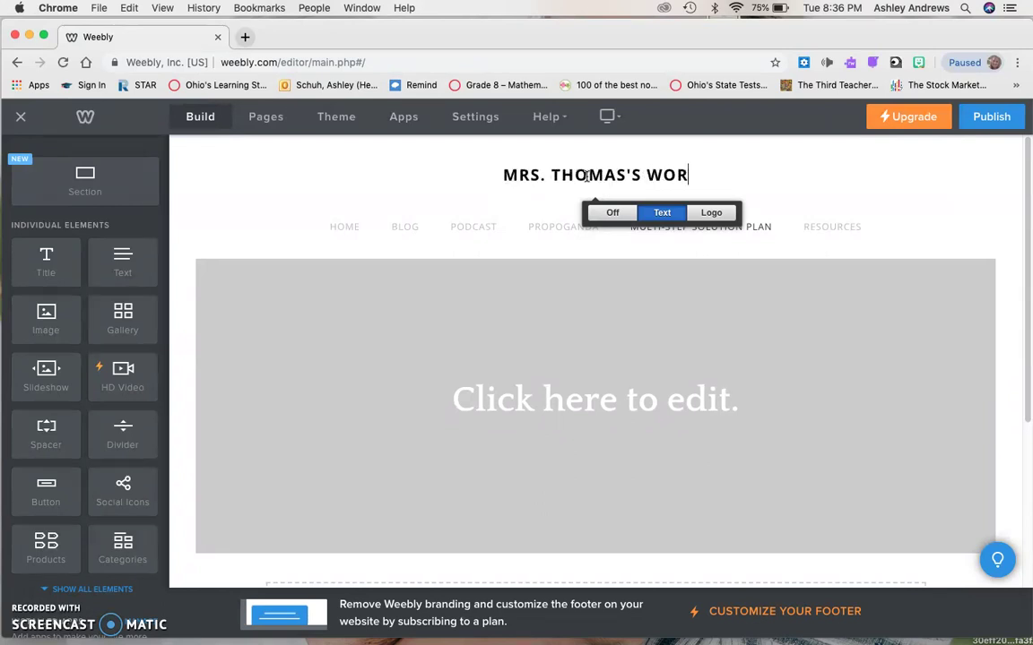
type("LD PROBLEM SOLVERS BLOG")
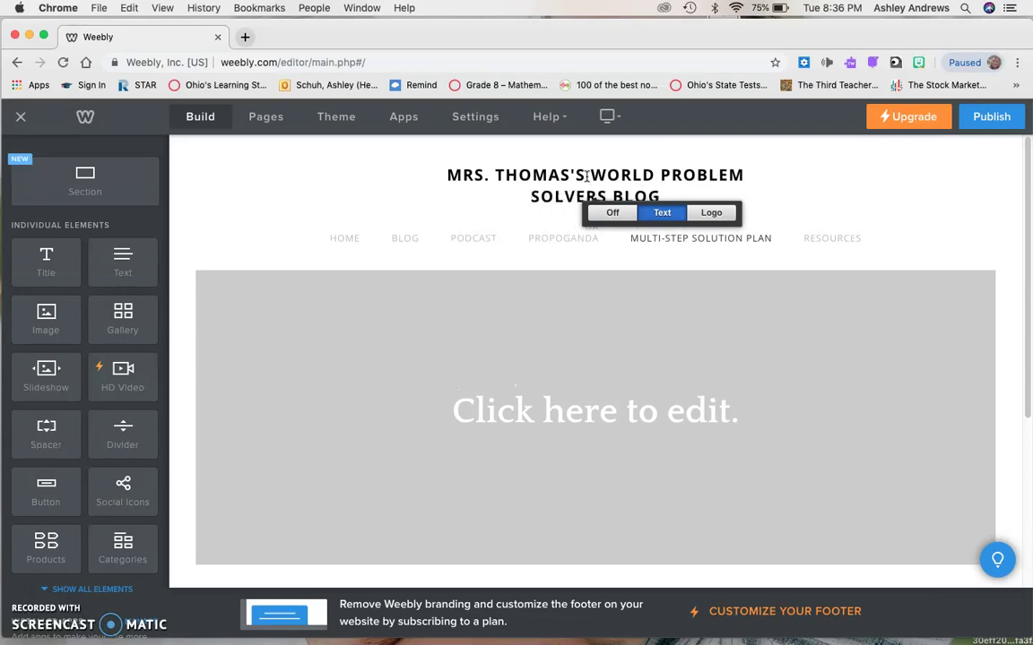
left_click(801, 153)
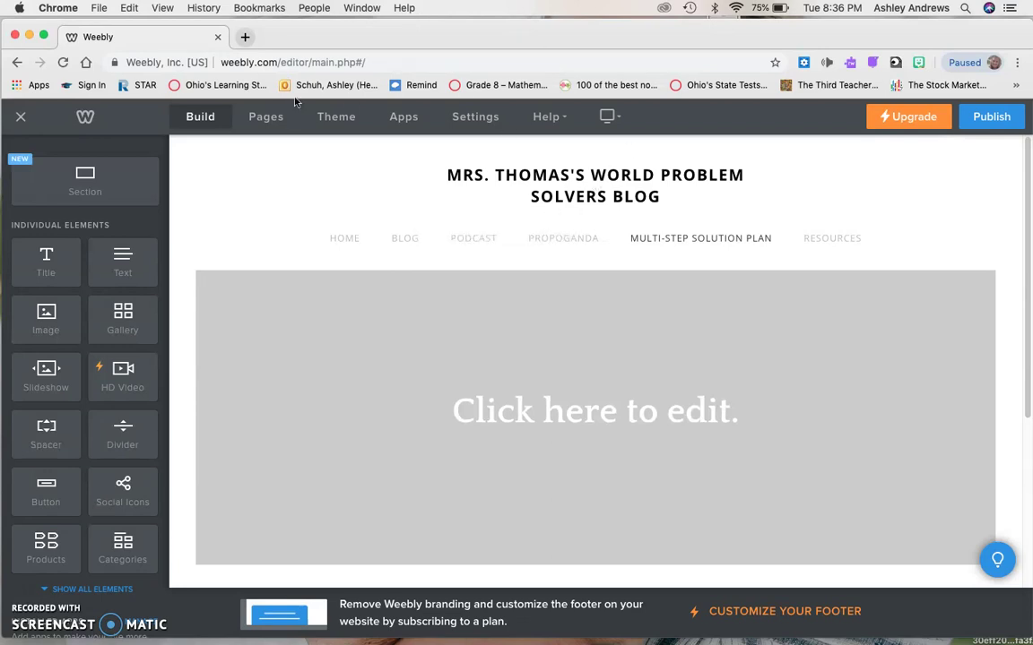
Open a new Chrome tab, close the Weebly editor tab, and enter 'weebly' in the address bar.
left_click(245, 37)
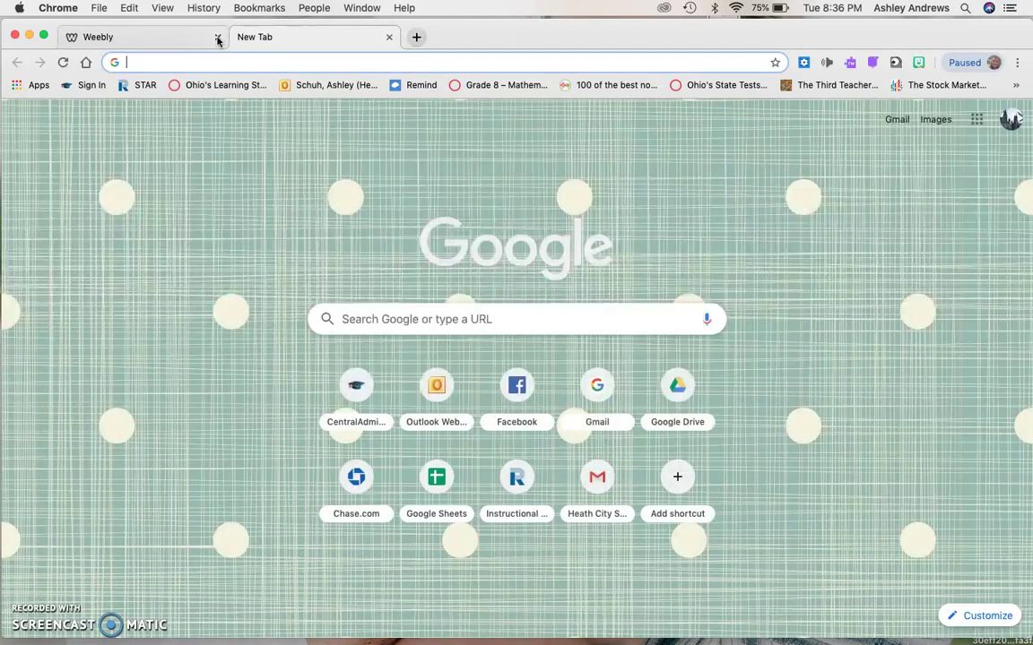
left_click(217, 40)
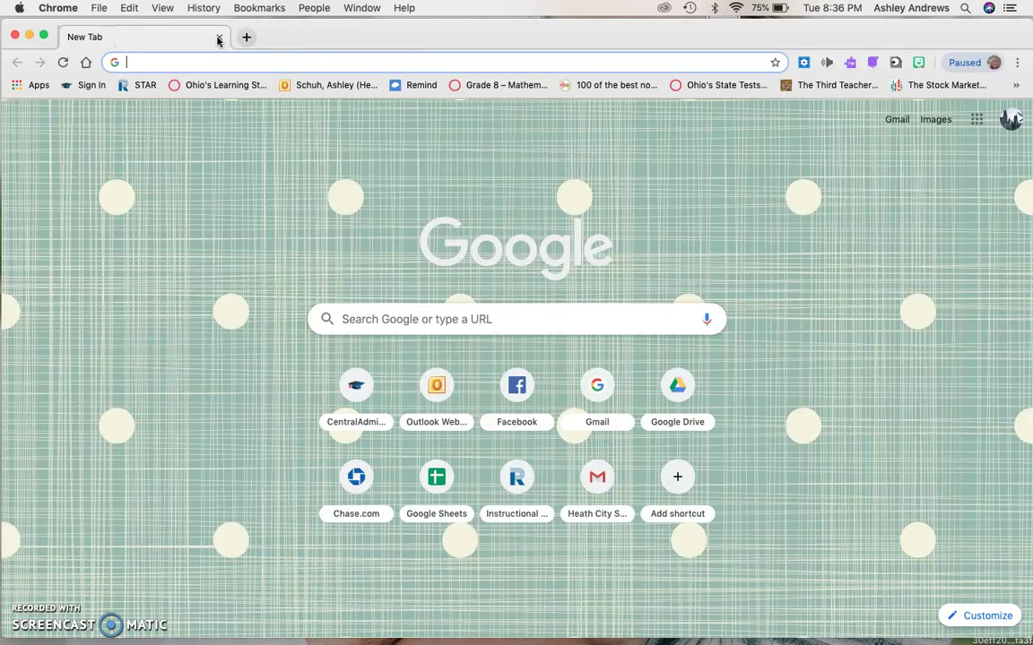
type("weebly.com/editor/main.php#/")
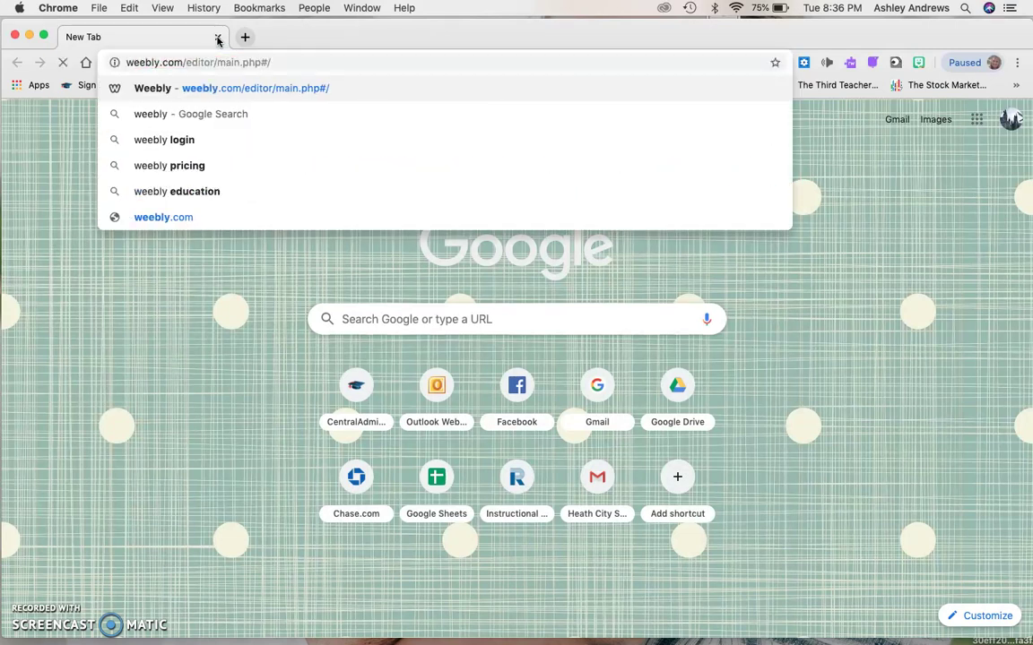